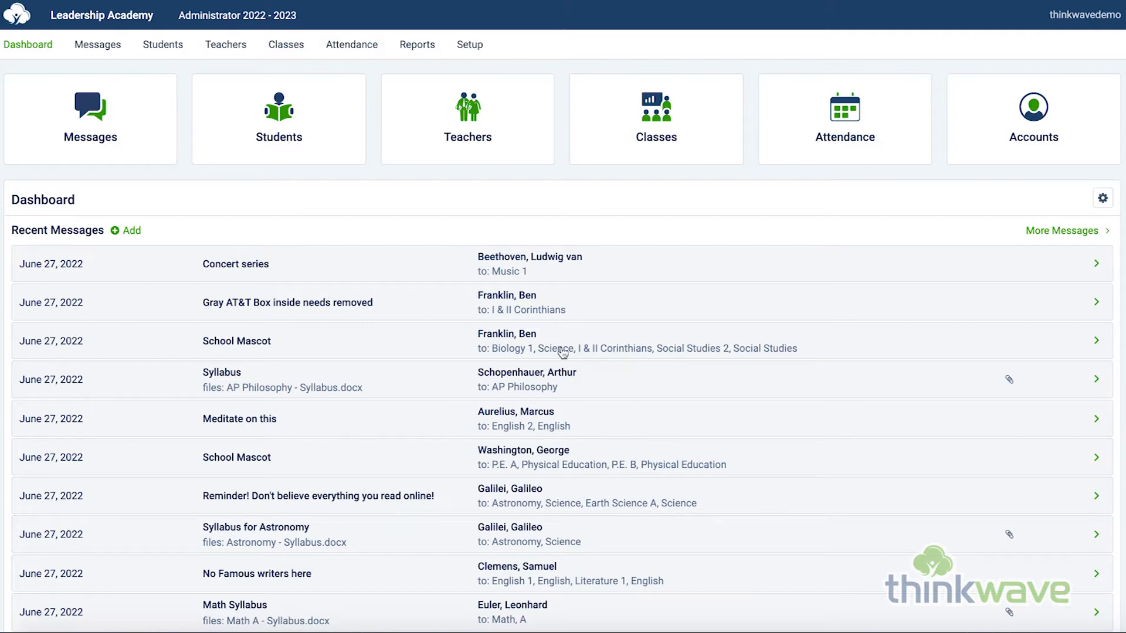
Step: Open a new student form from the Students page, browse its class enrollment list, and cancel the form
{"action": "left_click", "coordinate": [154, 47]}
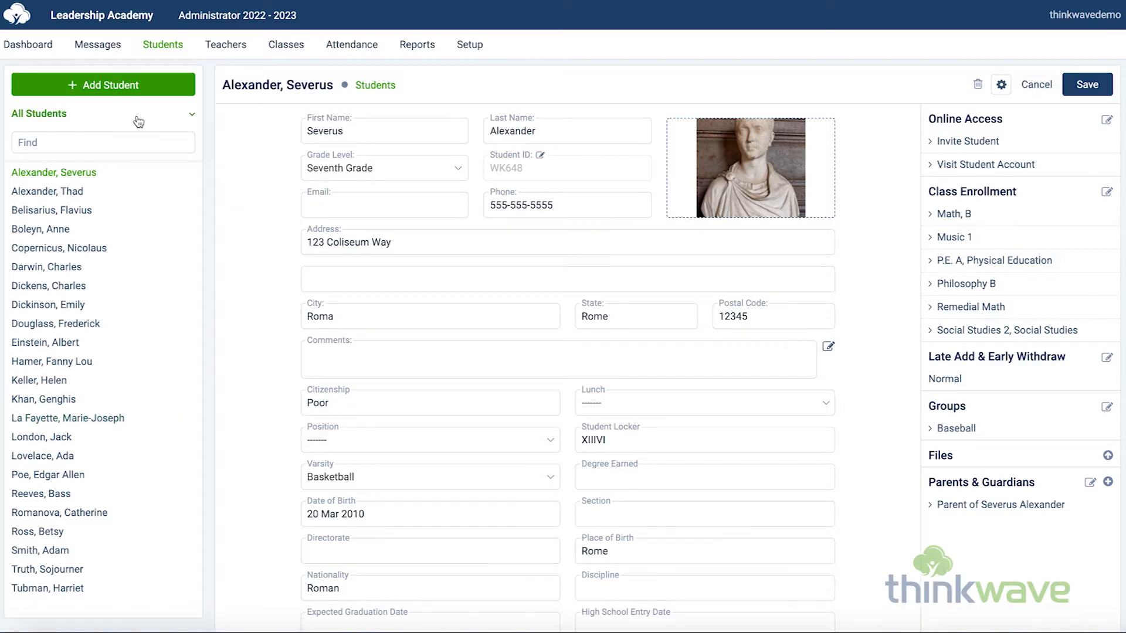
{"action": "left_click", "coordinate": [112, 85]}
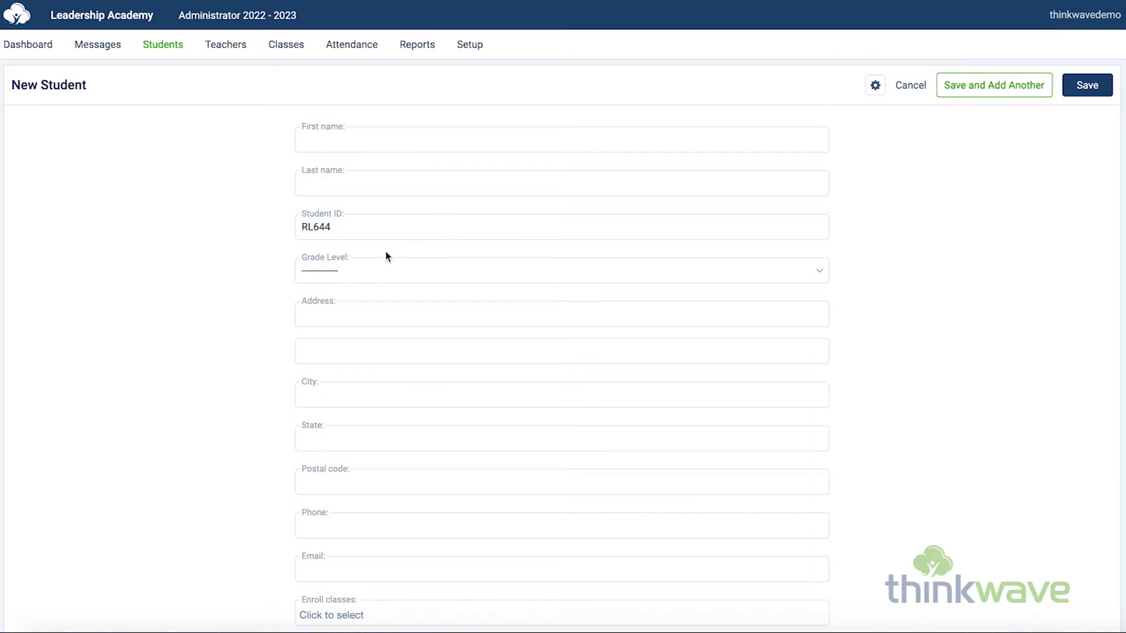
{"action": "scroll", "coordinate": [413, 321], "scroll_direction": "down", "scroll_amount": 3}
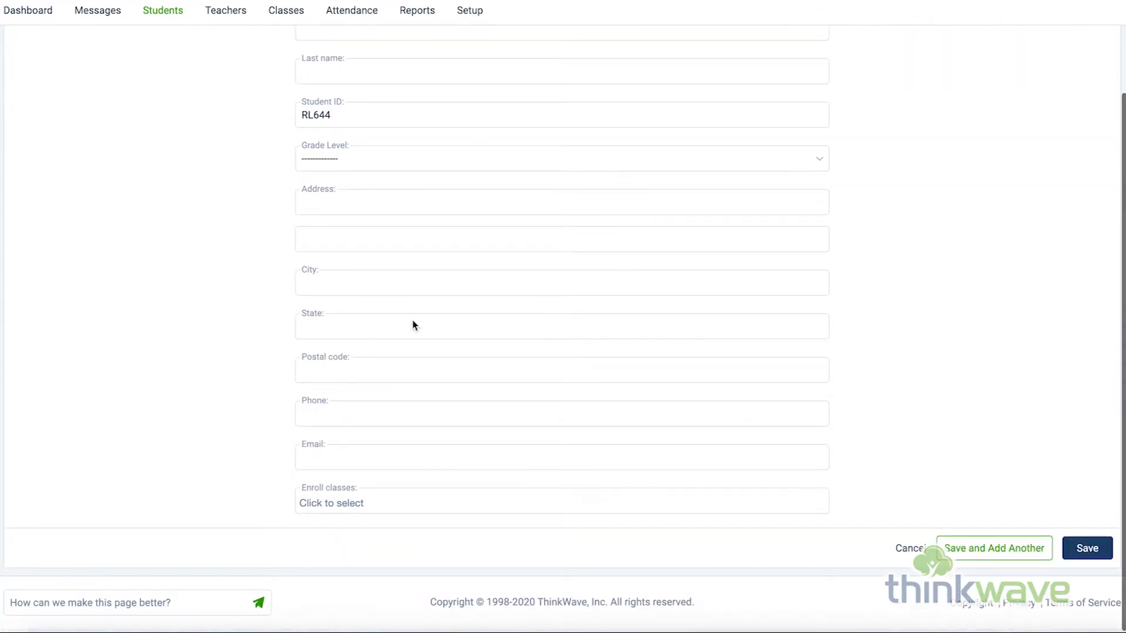
{"action": "left_click", "coordinate": [547, 503]}
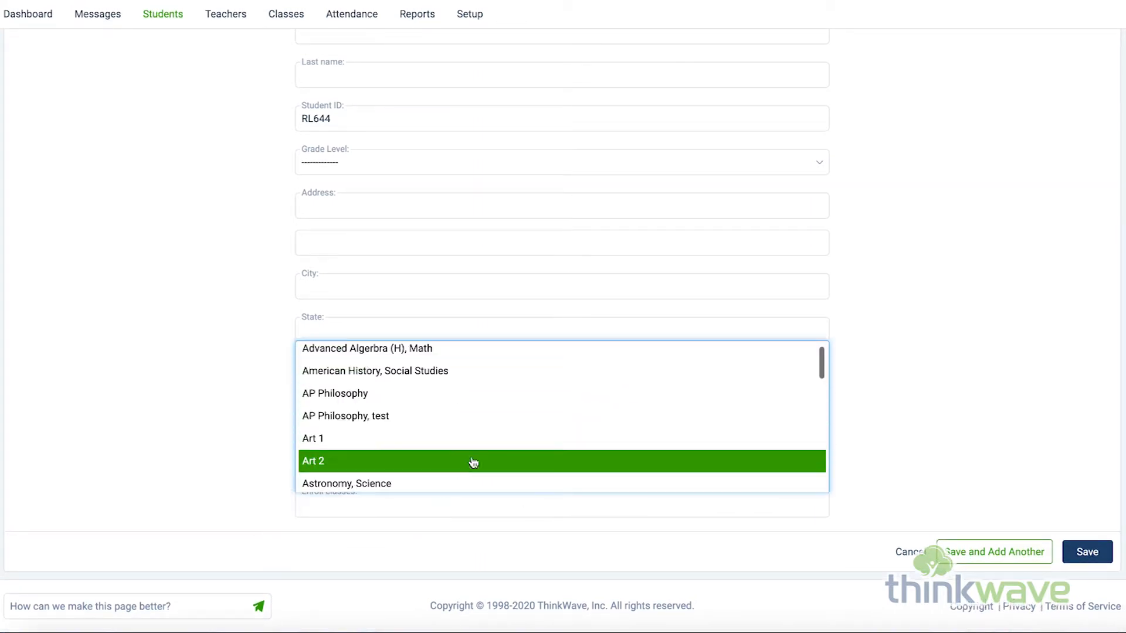
{"action": "left_click", "coordinate": [912, 436]}
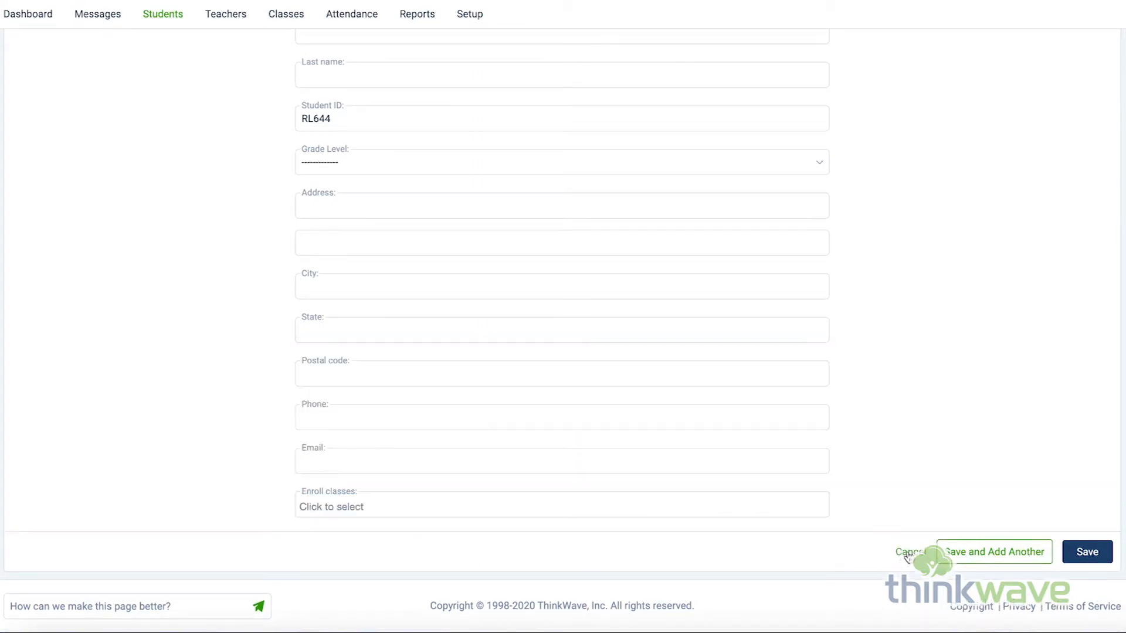
{"action": "left_click", "coordinate": [908, 554]}
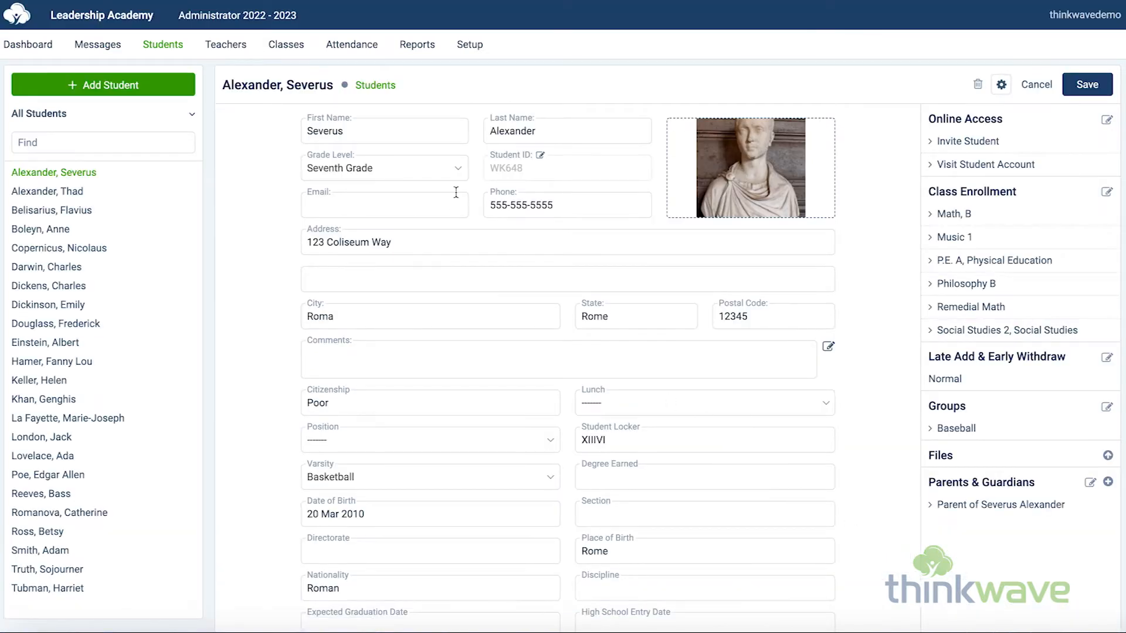
Step: Open Import Students under Setup and go back to the Students page
{"action": "left_click", "coordinate": [476, 51]}
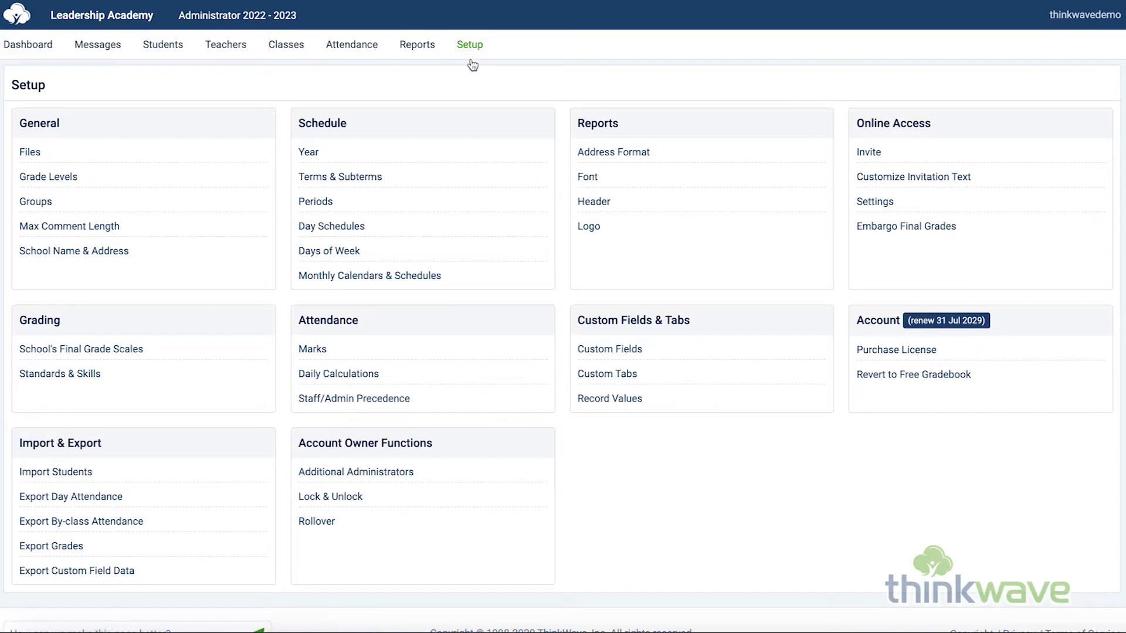
{"action": "left_click", "coordinate": [73, 473]}
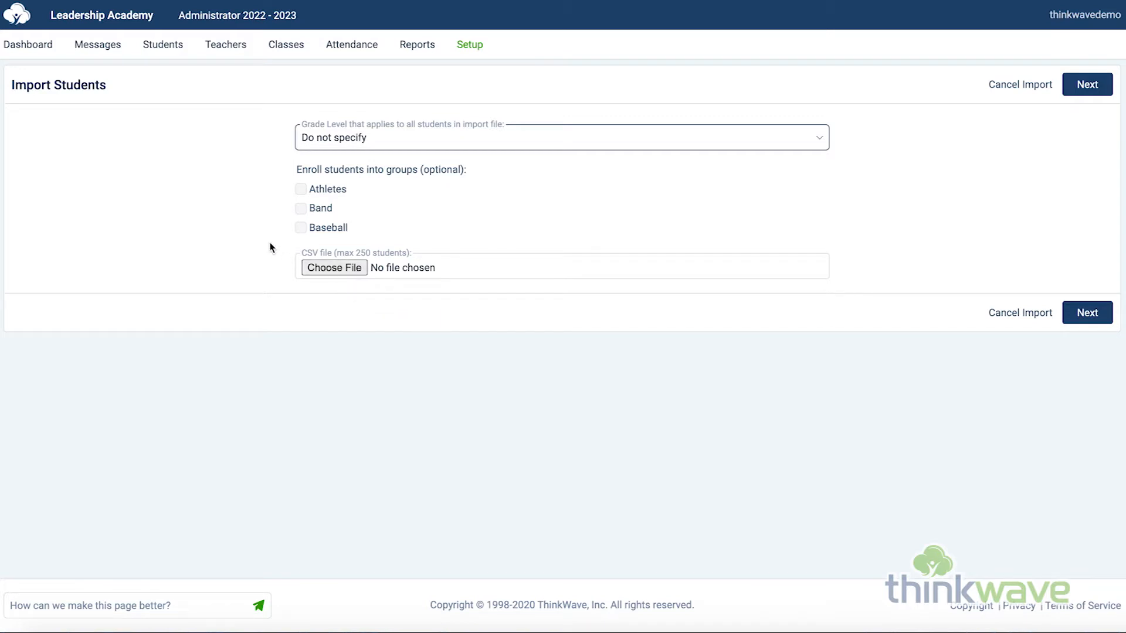
{"action": "left_click", "coordinate": [172, 59]}
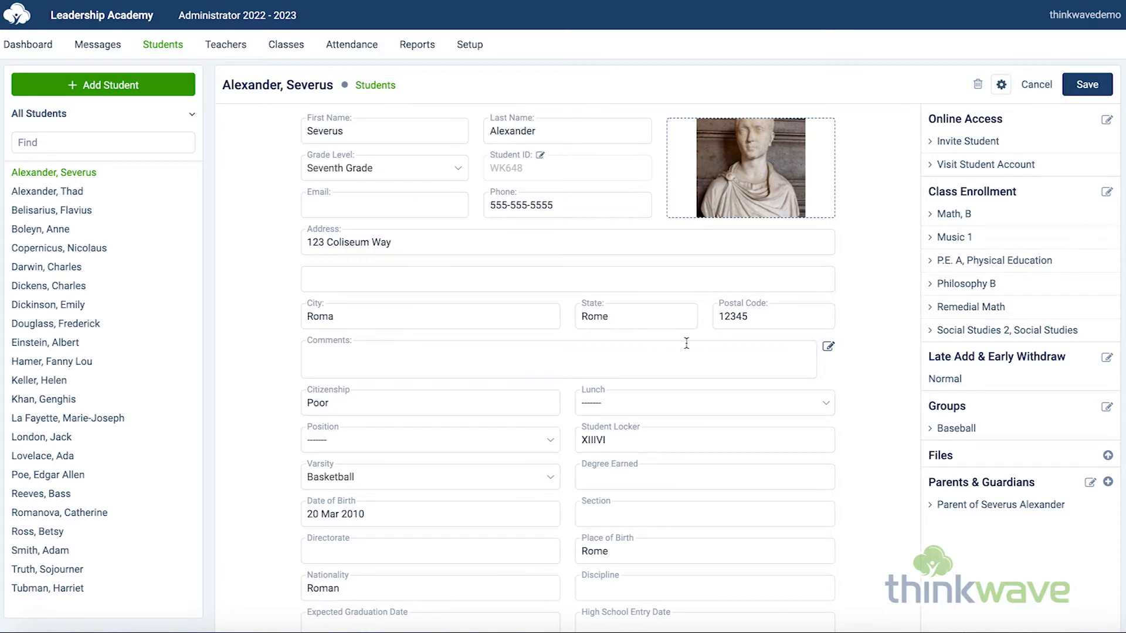
Step: Scroll through Severus Alexander's record and open his Invite Student page
{"action": "scroll", "coordinate": [549, 418], "scroll_direction": "down", "scroll_amount": 2}
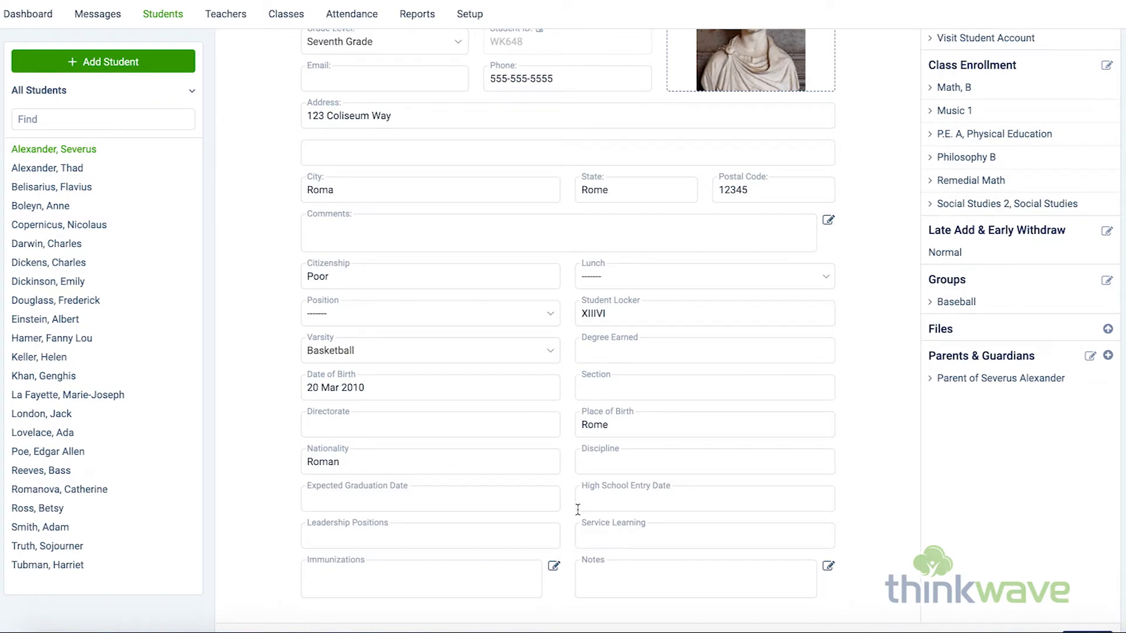
{"action": "scroll", "coordinate": [668, 482], "scroll_direction": "up", "scroll_amount": 2}
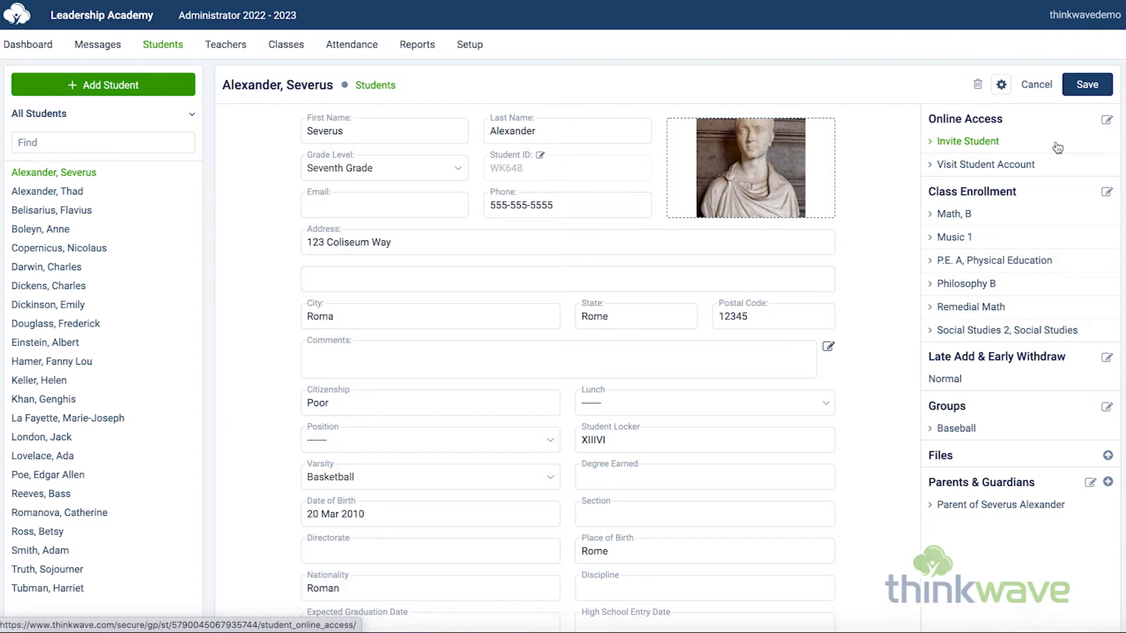
{"action": "left_click", "coordinate": [997, 150]}
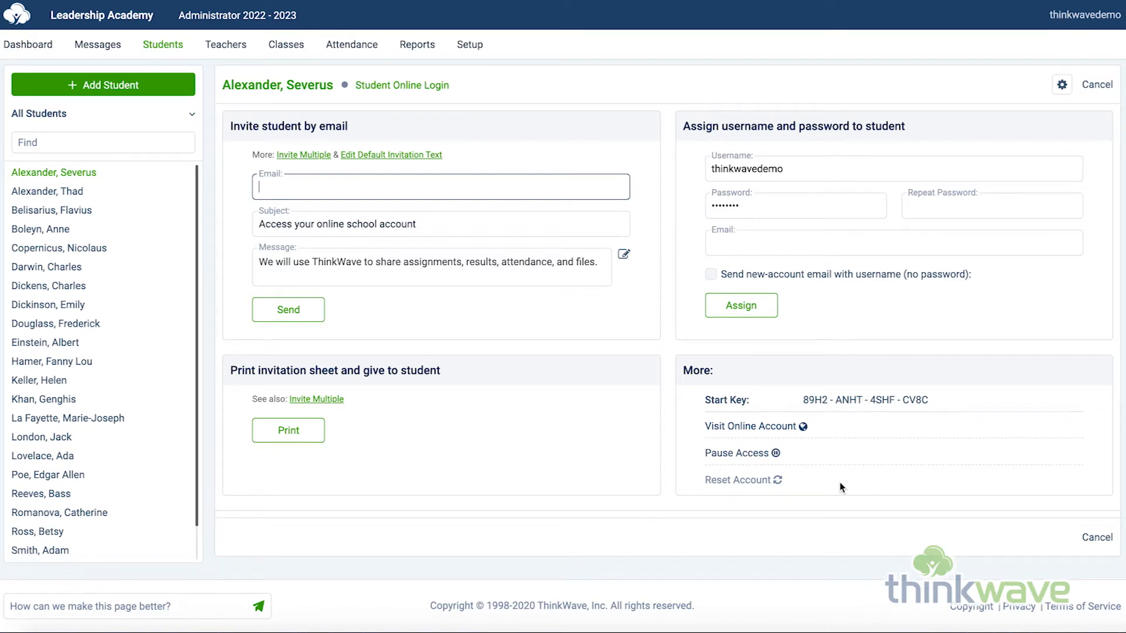
Step: Open Invite Multiple from Setup, list Students instead of Teachers, and tick Alexander, Severus and Belisarius, Flavius
{"action": "left_click", "coordinate": [477, 50]}
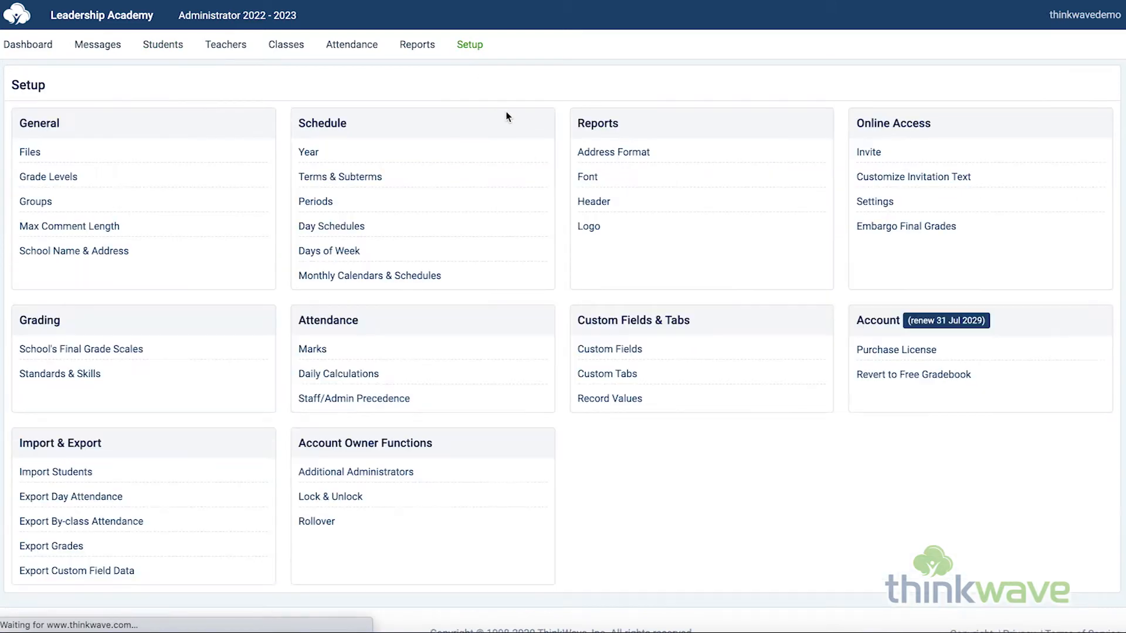
{"action": "left_click", "coordinate": [873, 155]}
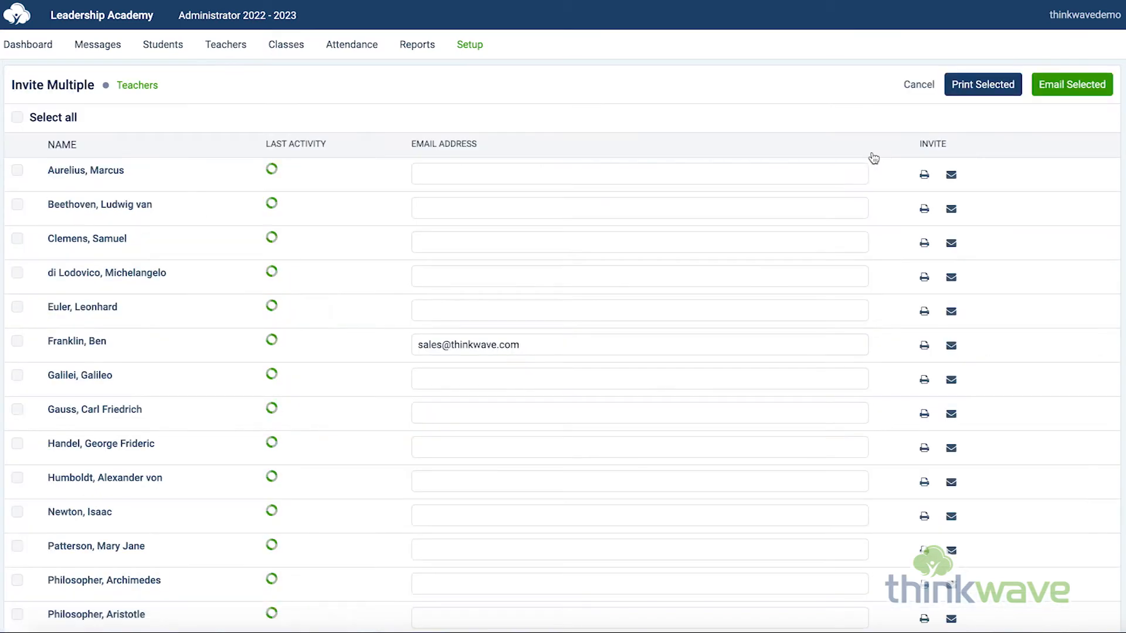
{"action": "left_click", "coordinate": [138, 86]}
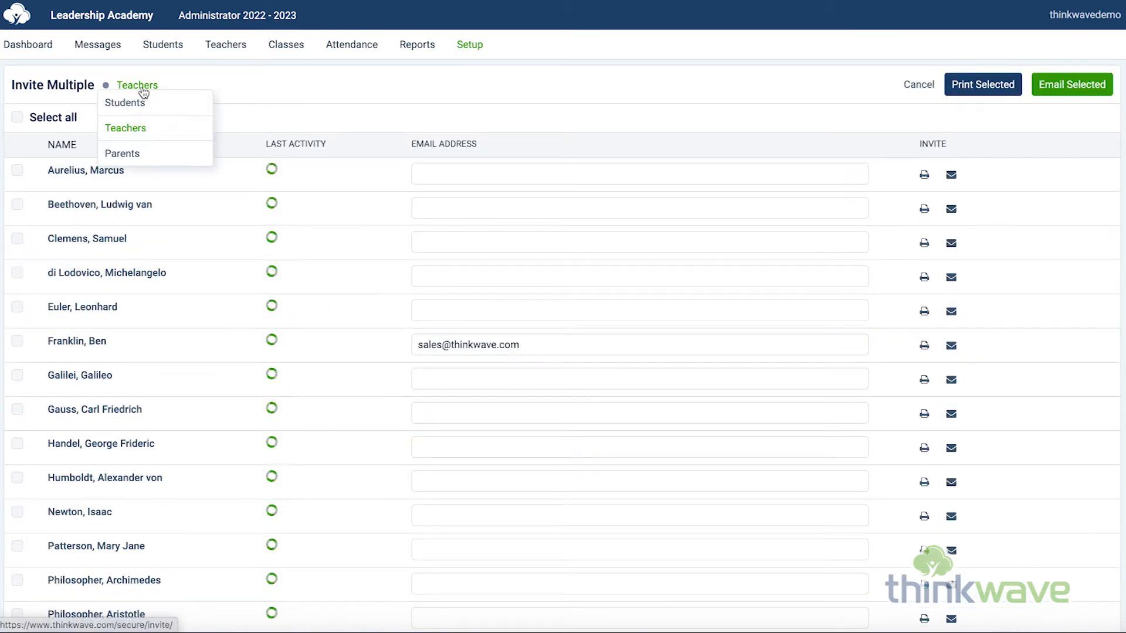
{"action": "left_click", "coordinate": [56, 101]}
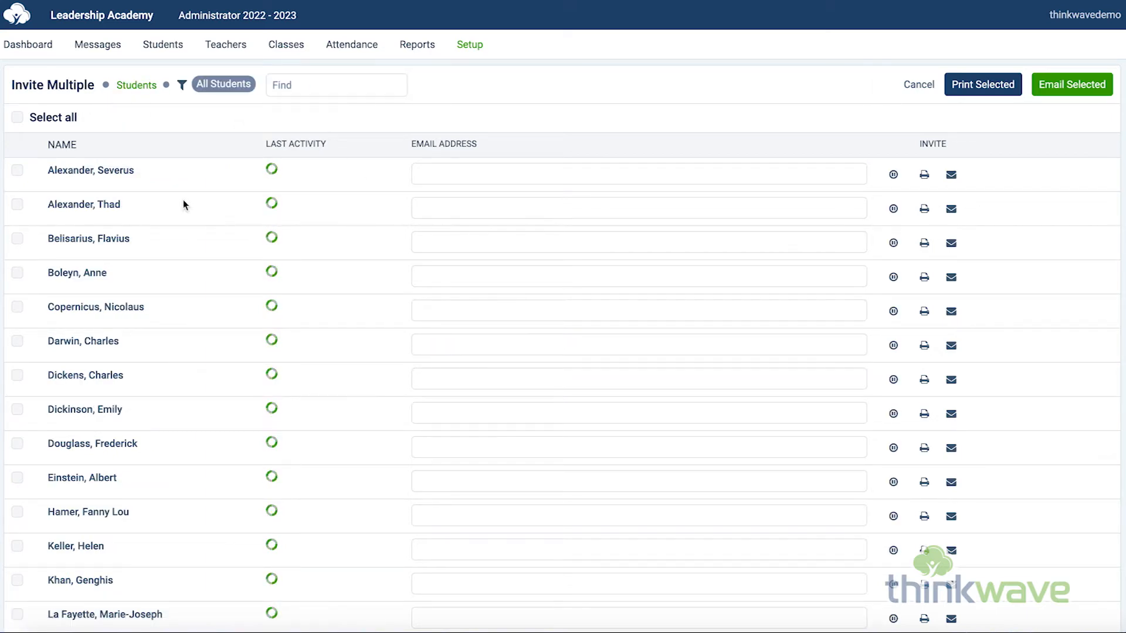
{"action": "left_click", "coordinate": [17, 171]}
{"action": "left_click", "coordinate": [17, 238]}
Step: Visit Severus Alexander's student account from the Students page and return from the visit
{"action": "left_click", "coordinate": [155, 50]}
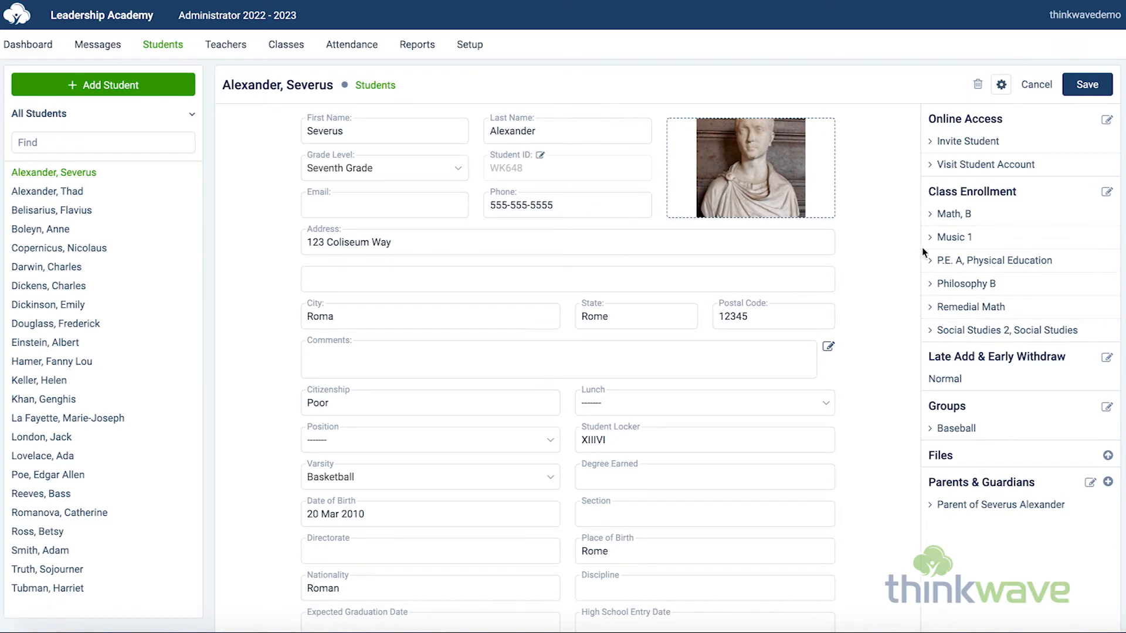
{"action": "left_click", "coordinate": [991, 166]}
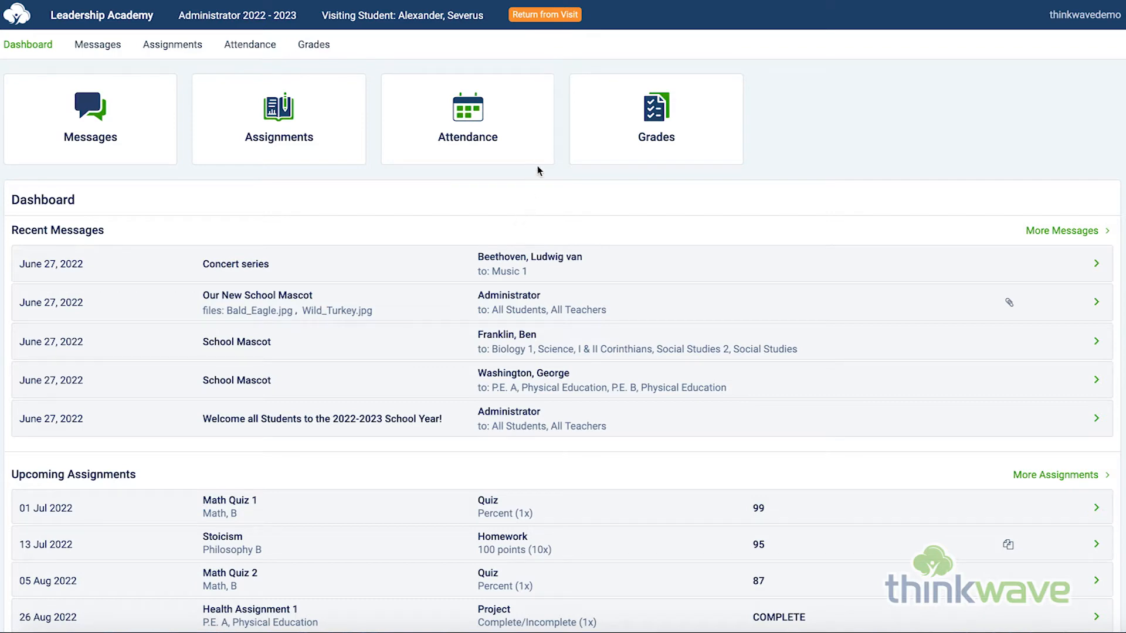
{"action": "left_click", "coordinate": [541, 18]}
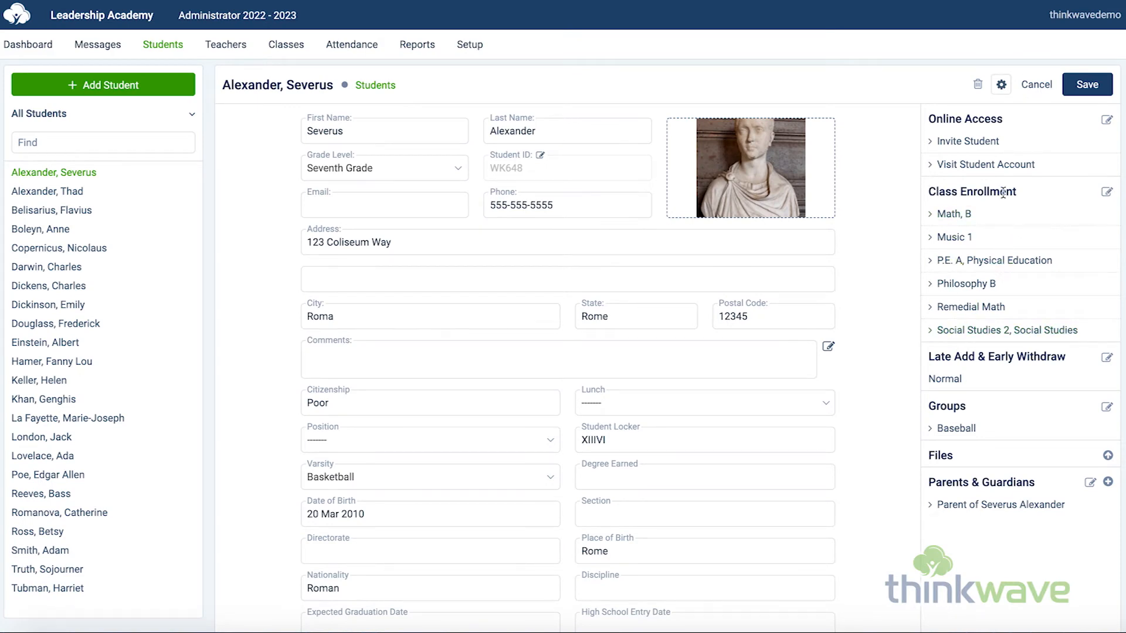
Step: Open Severus Alexander's class enrollment editor and go back to the Students page
{"action": "left_click", "coordinate": [1108, 194]}
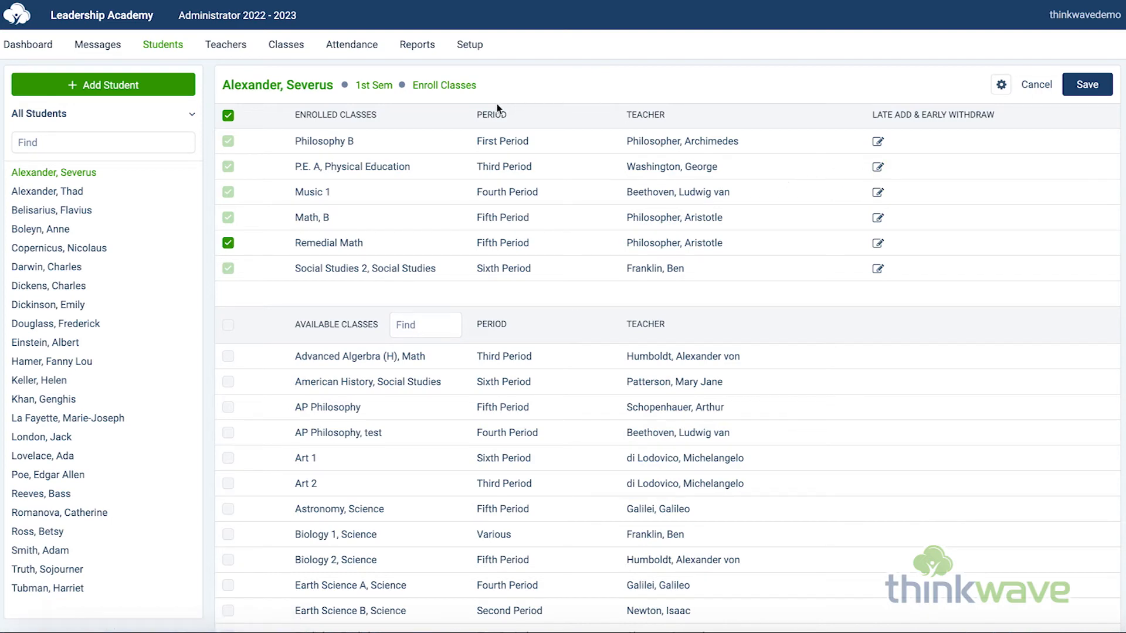
{"action": "left_click", "coordinate": [157, 50]}
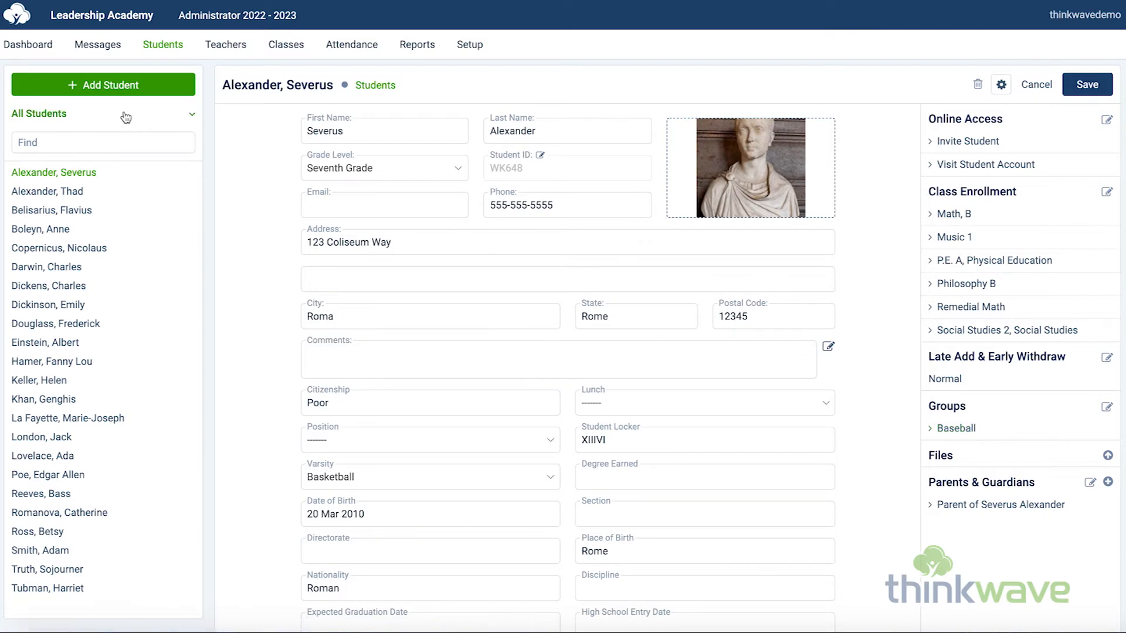
Step: Browse the student list filter options for grade levels and groups
{"action": "left_click", "coordinate": [97, 113]}
{"action": "scroll", "coordinate": [88, 287], "scroll_direction": "down", "scroll_amount": 2}
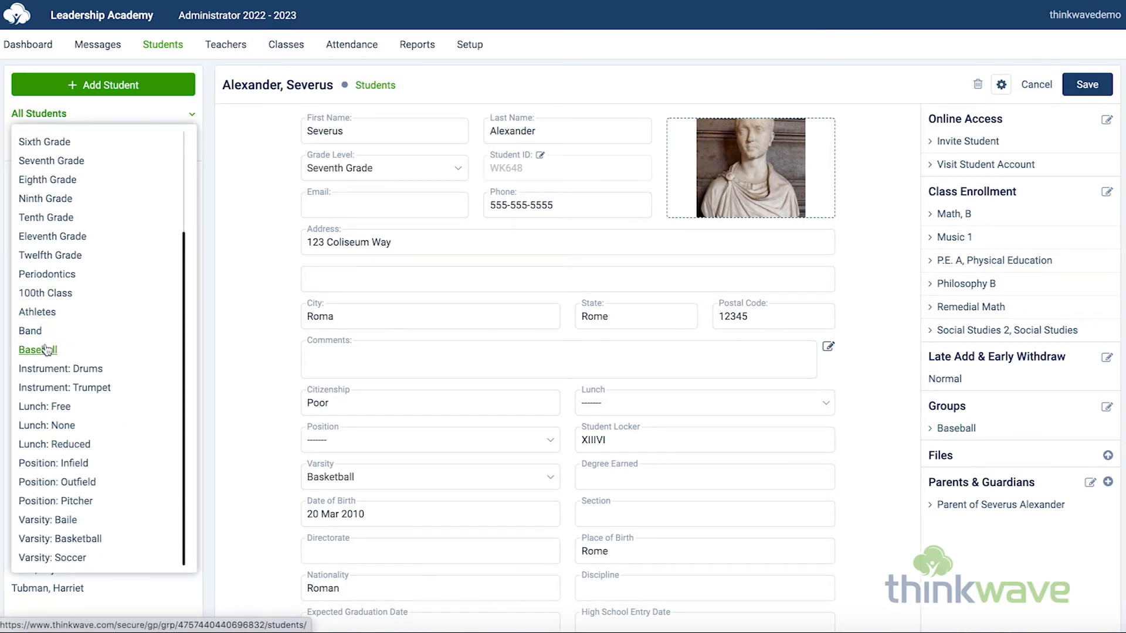
{"action": "left_click", "coordinate": [223, 340]}
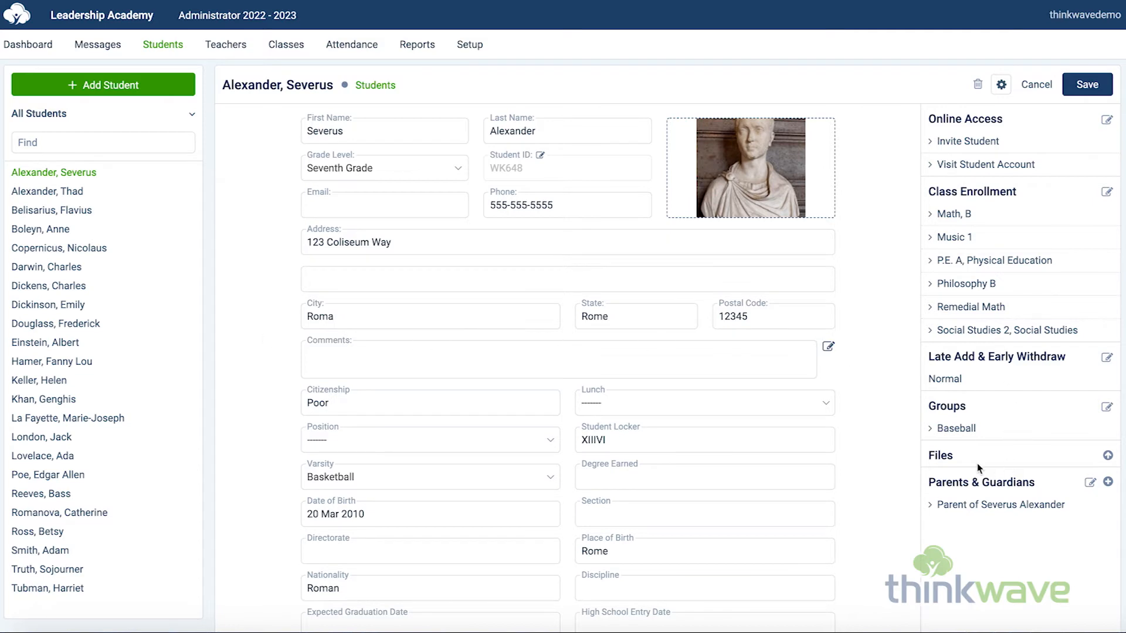
Step: Open the student's file upload page and Parents & Guardians editor, cancelling each
{"action": "left_click", "coordinate": [1108, 456]}
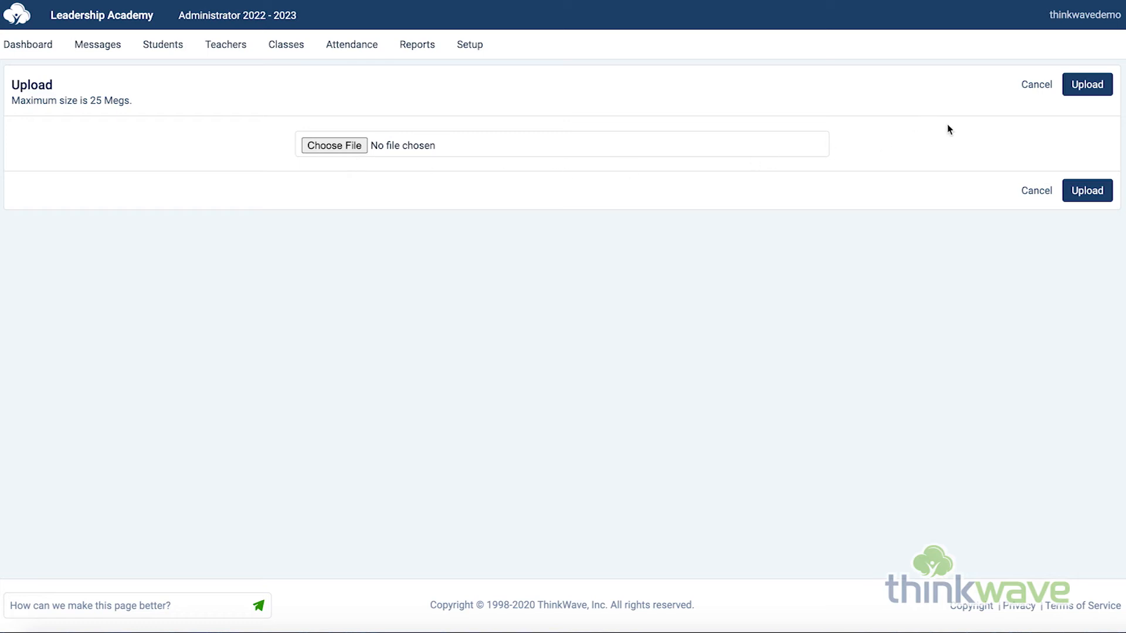
{"action": "left_click", "coordinate": [1029, 88]}
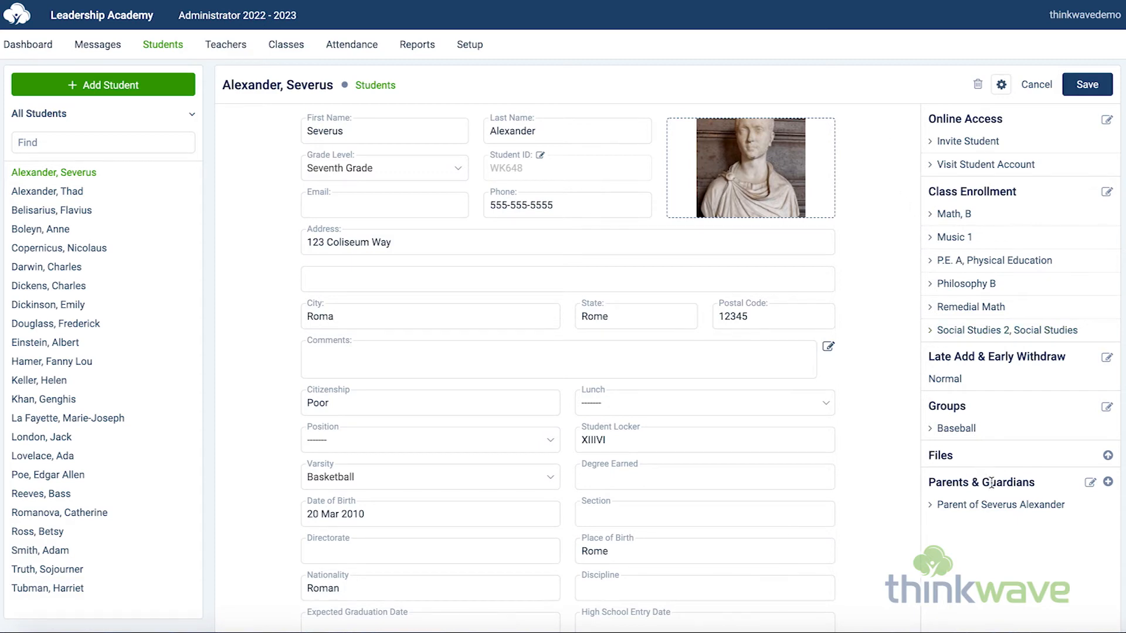
{"action": "left_click", "coordinate": [1090, 484]}
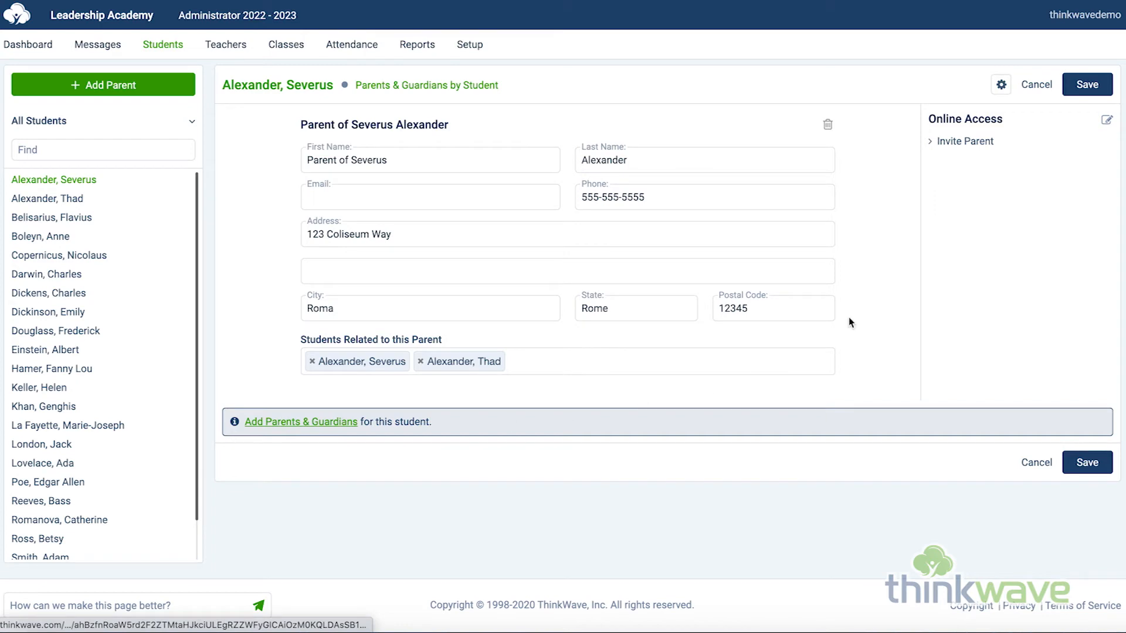
{"action": "left_click", "coordinate": [1037, 88]}
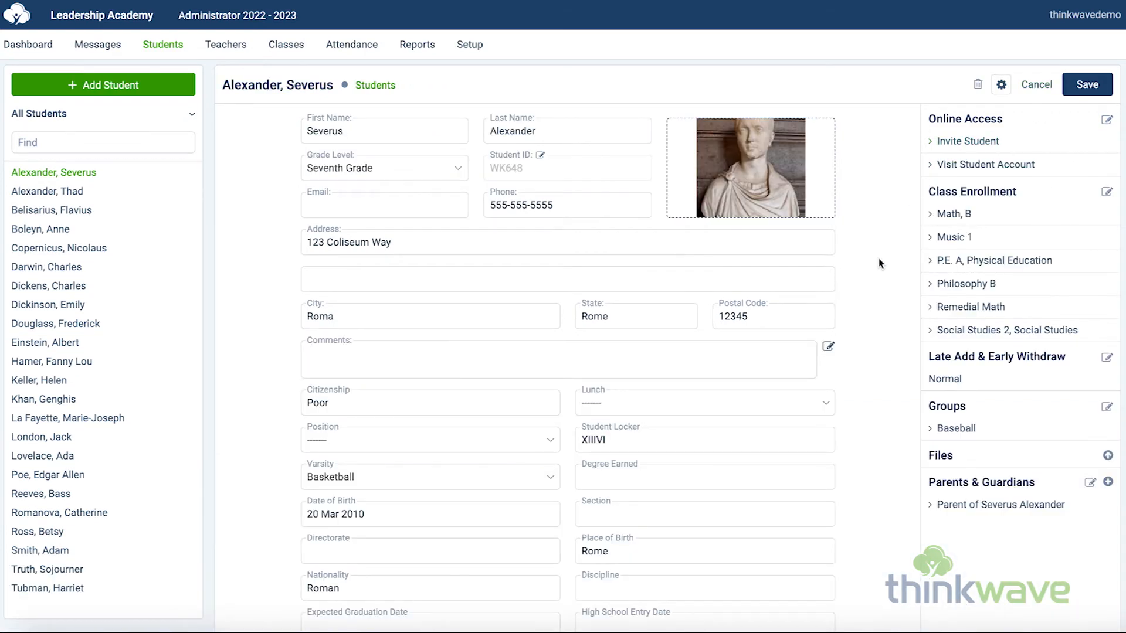
Step: Scroll through the student's custom fields and select the Nationality value
{"action": "scroll", "coordinate": [879, 259], "scroll_direction": "down", "scroll_amount": 3}
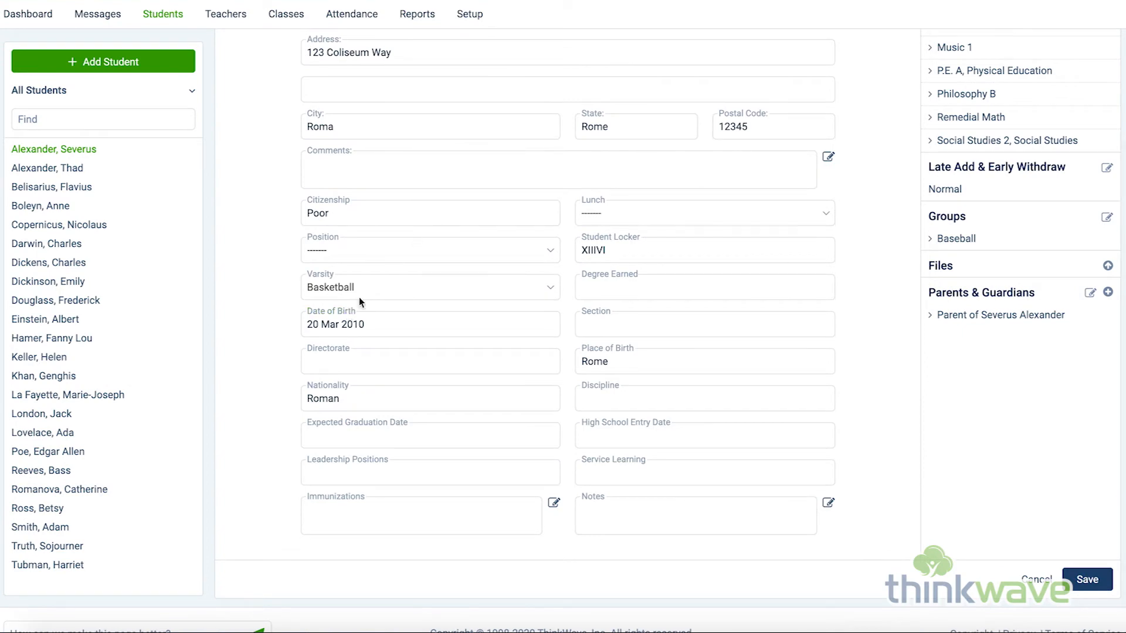
{"action": "left_click_drag", "start_coordinate": [389, 399], "coordinate": [247, 400]}
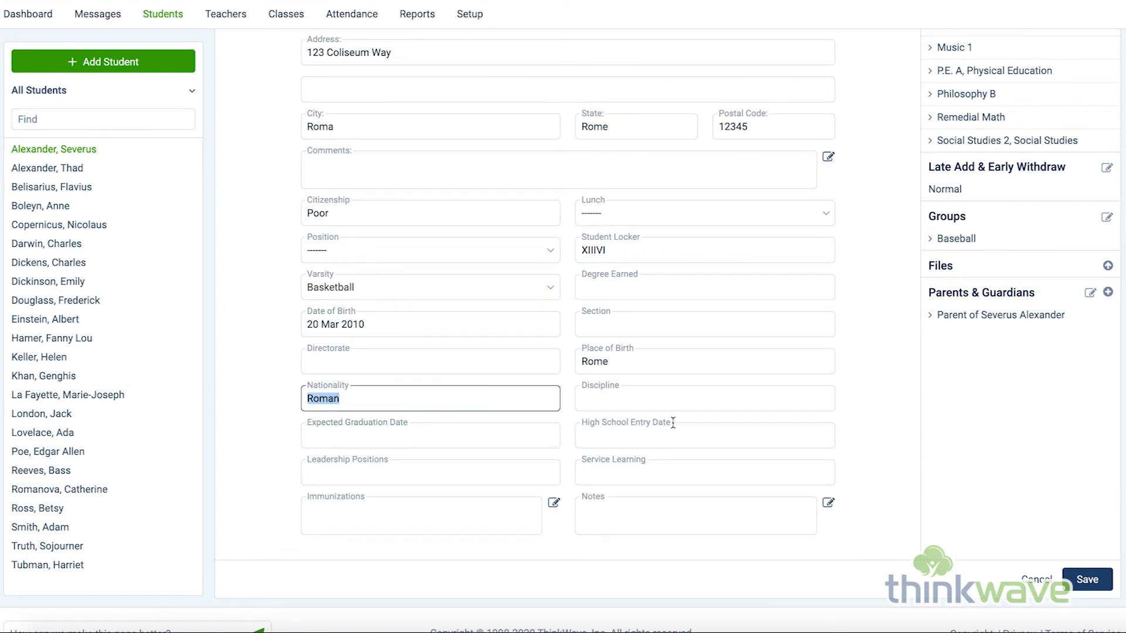
{"action": "scroll", "coordinate": [689, 396], "scroll_direction": "up", "scroll_amount": 3}
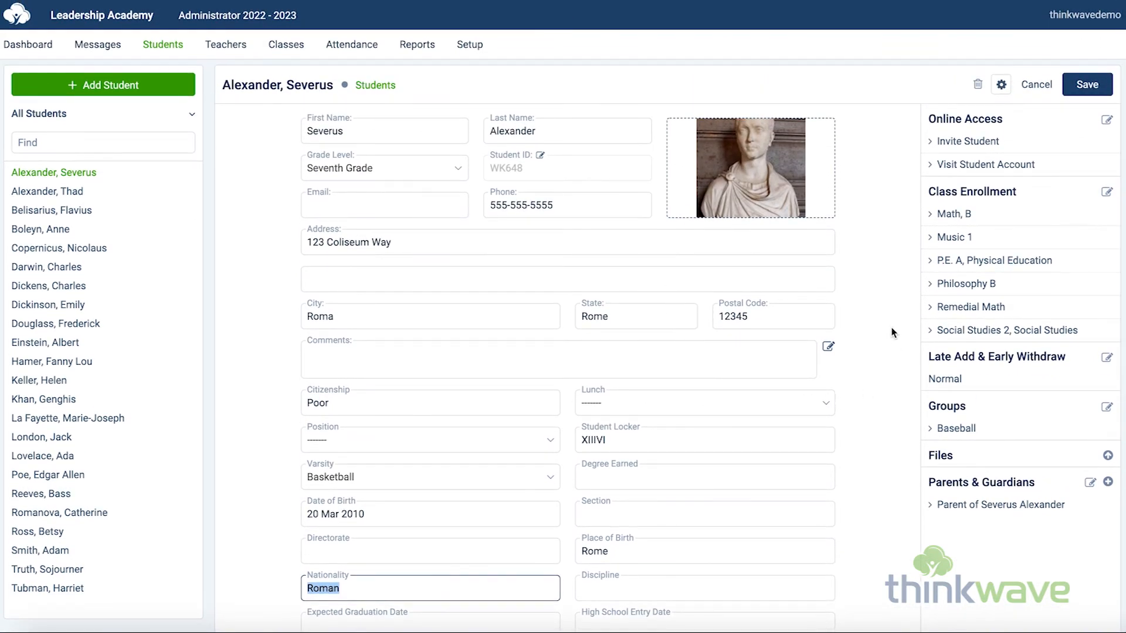
{"action": "left_click", "coordinate": [875, 169]}
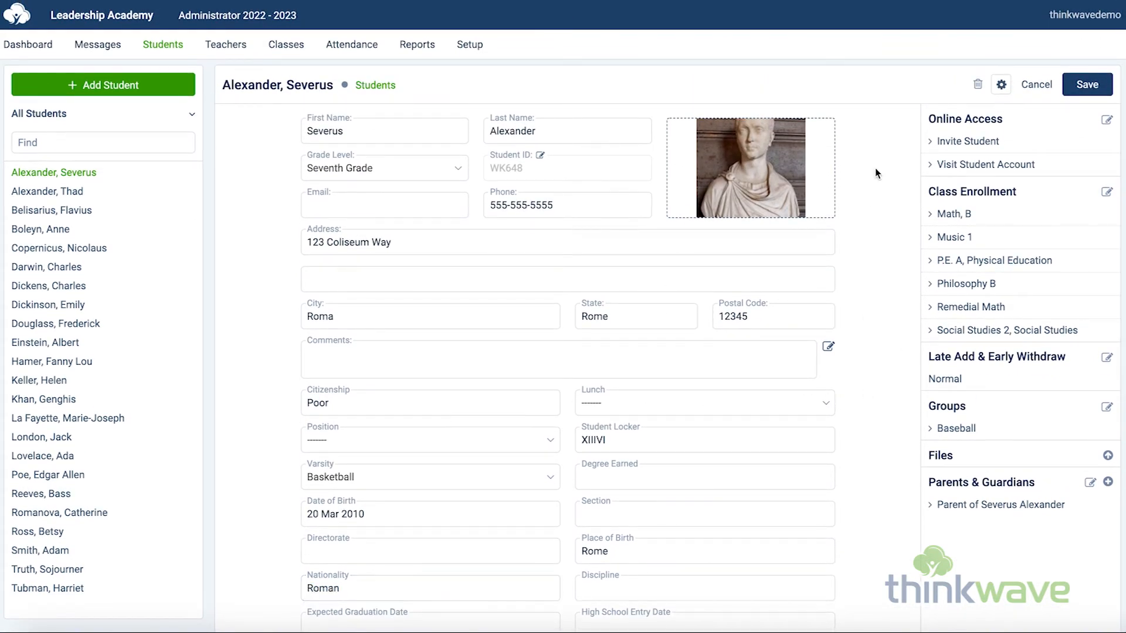
Step: Start a new custom field from the student record's settings menu
{"action": "left_click", "coordinate": [1002, 88]}
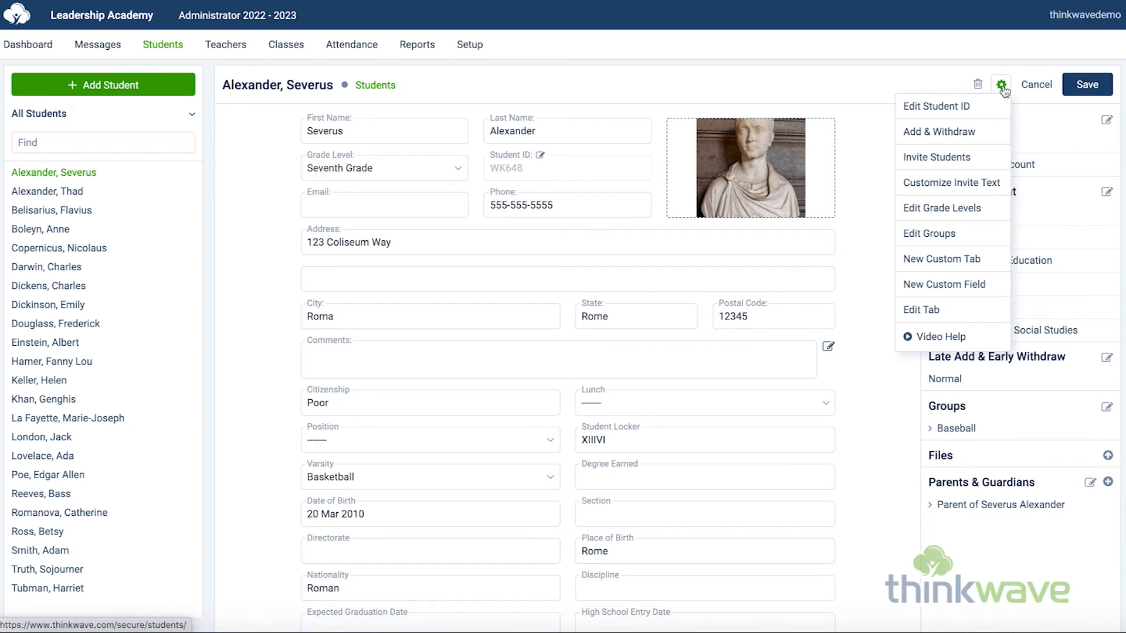
{"action": "left_click", "coordinate": [958, 286]}
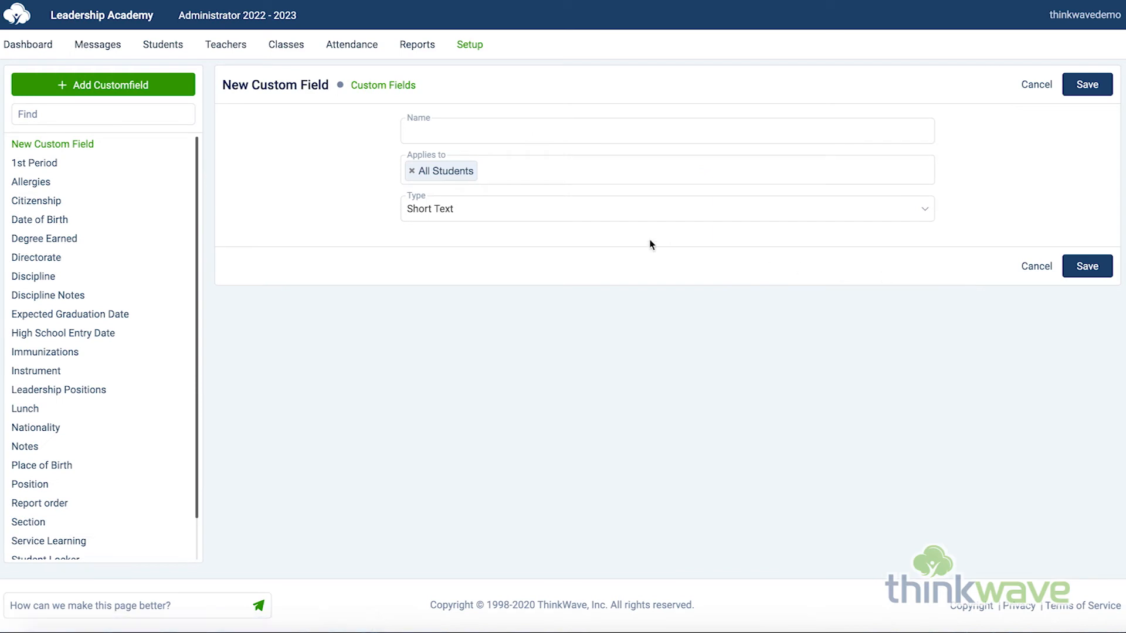
Step: Browse the Applies to options and set the new custom field's type to Predefined Choice
{"action": "left_click", "coordinate": [484, 171]}
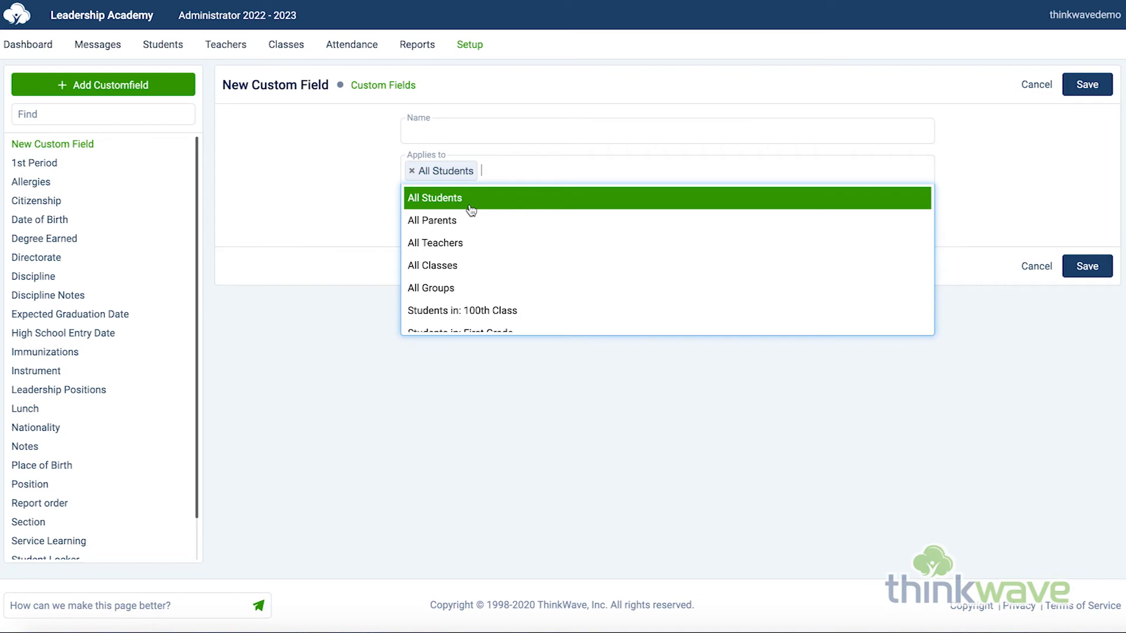
{"action": "left_click", "coordinate": [455, 207]}
{"action": "left_click", "coordinate": [454, 208]}
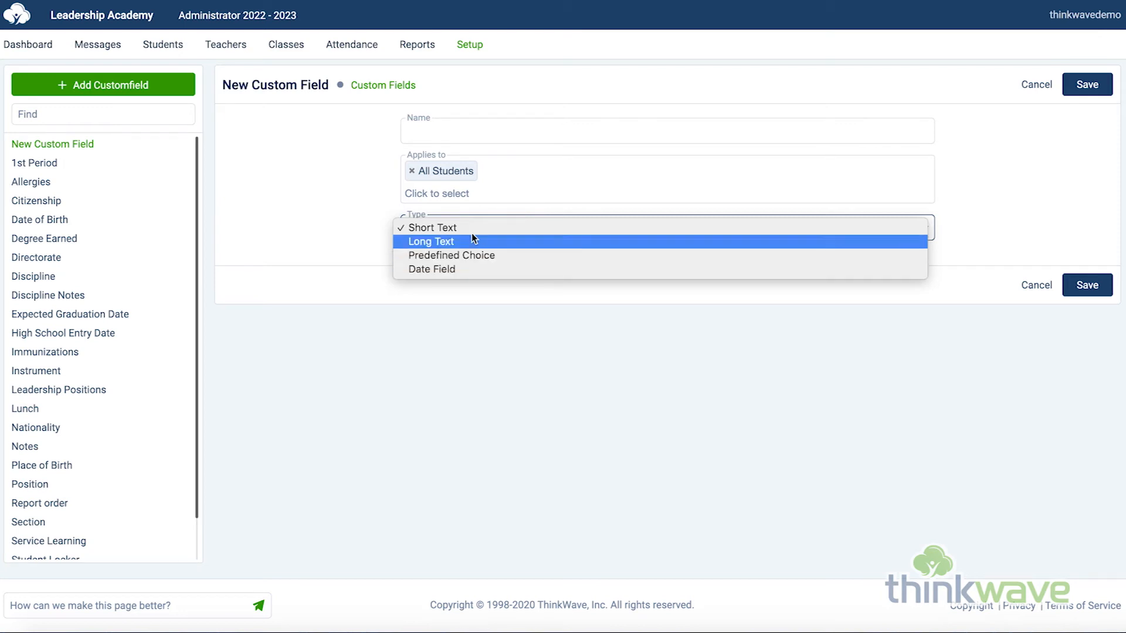
{"action": "left_click", "coordinate": [471, 229]}
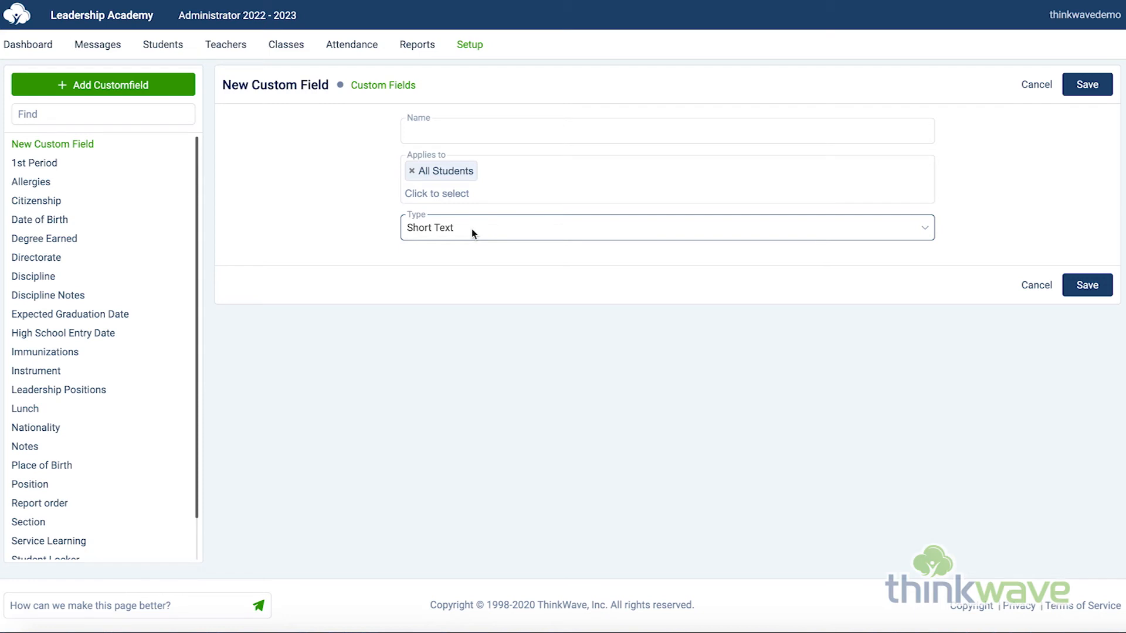
{"action": "left_click", "coordinate": [515, 238]}
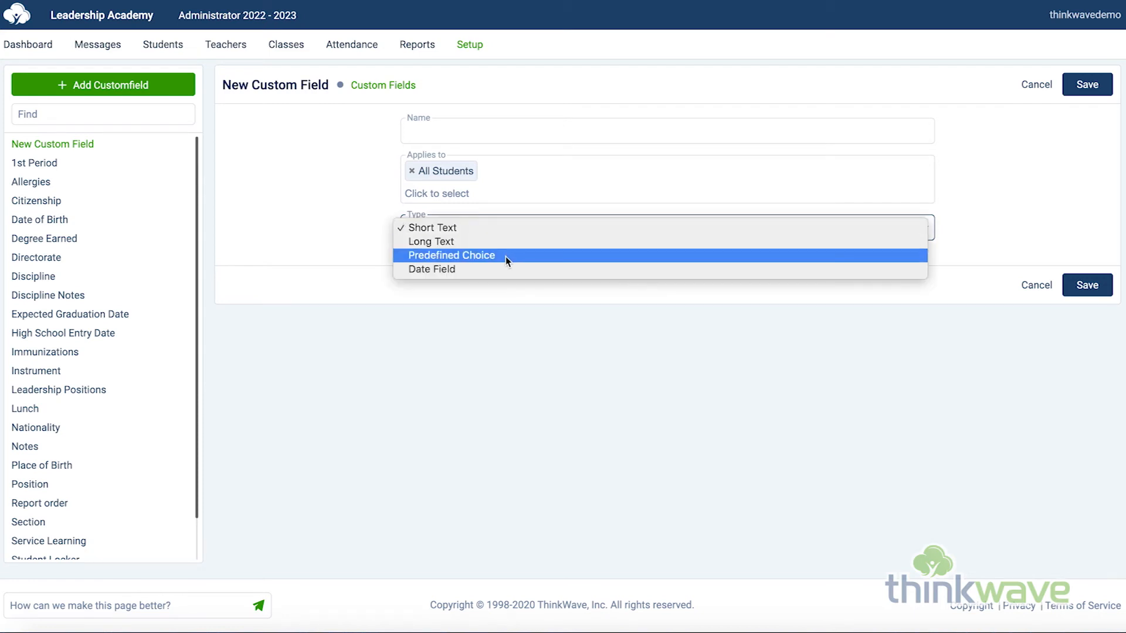
{"action": "left_click", "coordinate": [505, 255]}
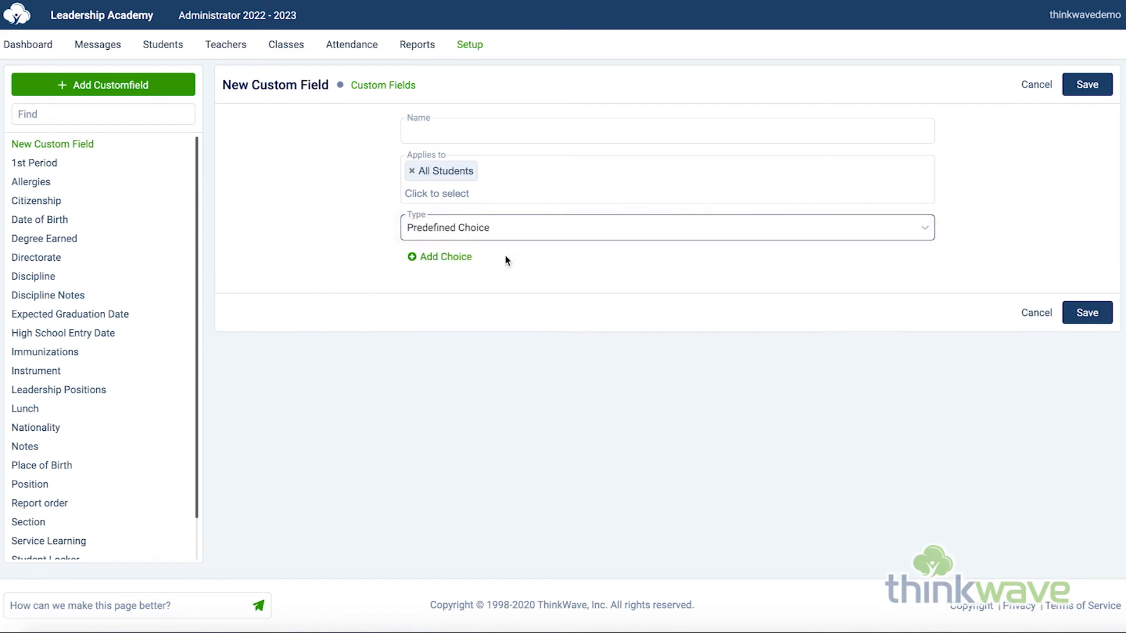
Step: Add two empty choice entries to the new custom field and cancel it
{"action": "left_click", "coordinate": [460, 256]}
{"action": "left_click", "coordinate": [471, 292]}
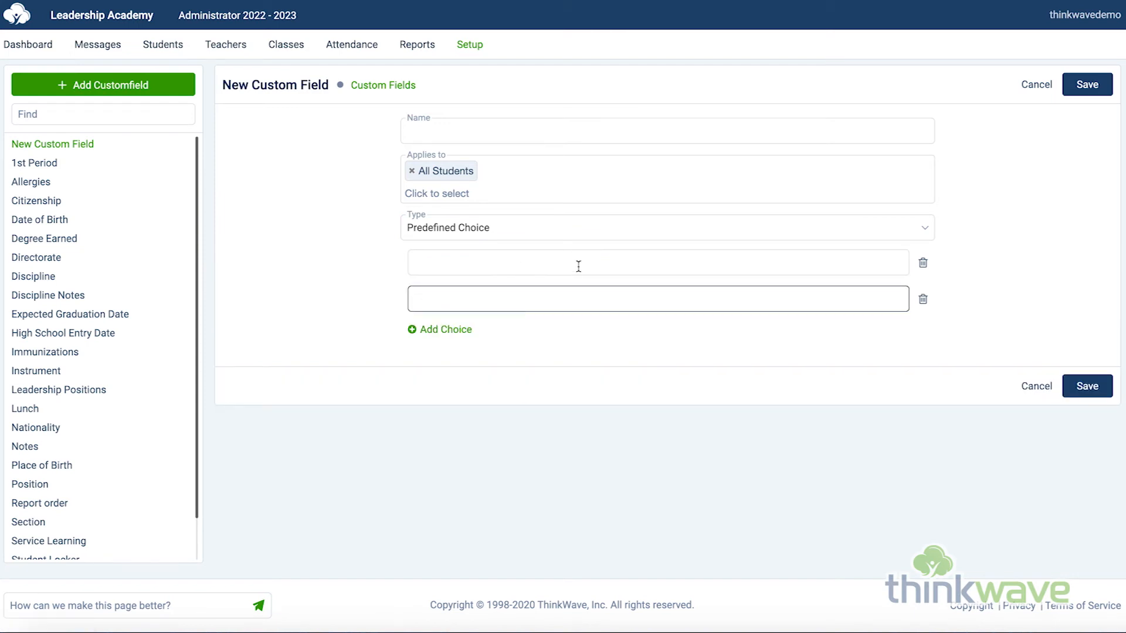
{"action": "left_click", "coordinate": [1019, 86]}
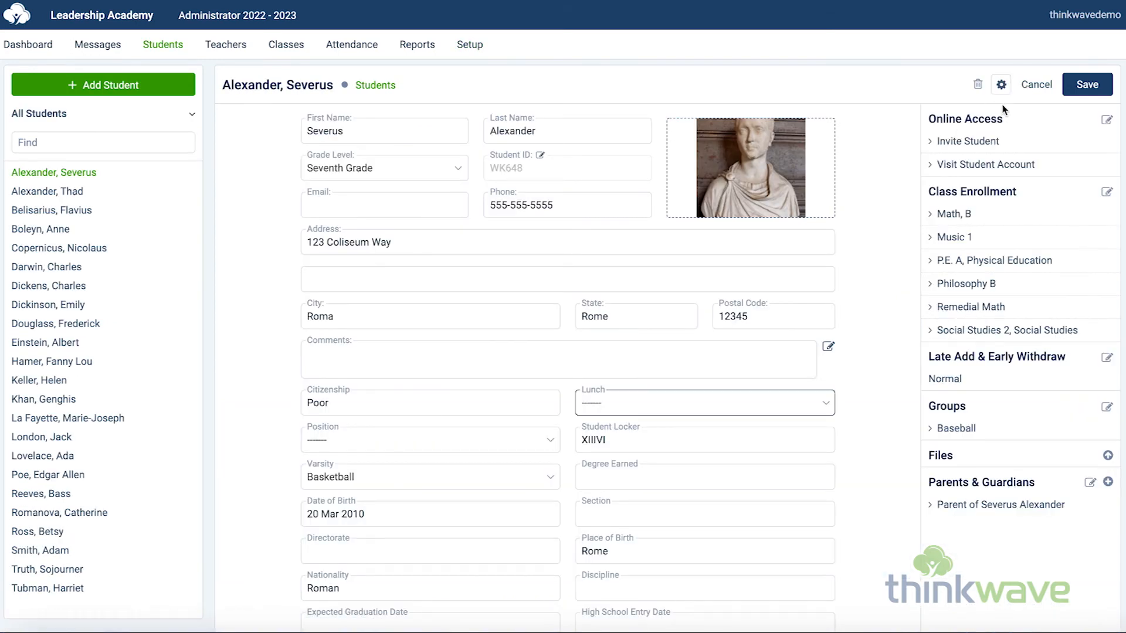
Step: Start a new custom tab from the student record's settings menu, relating it to the Students screen
{"action": "left_click", "coordinate": [1002, 84]}
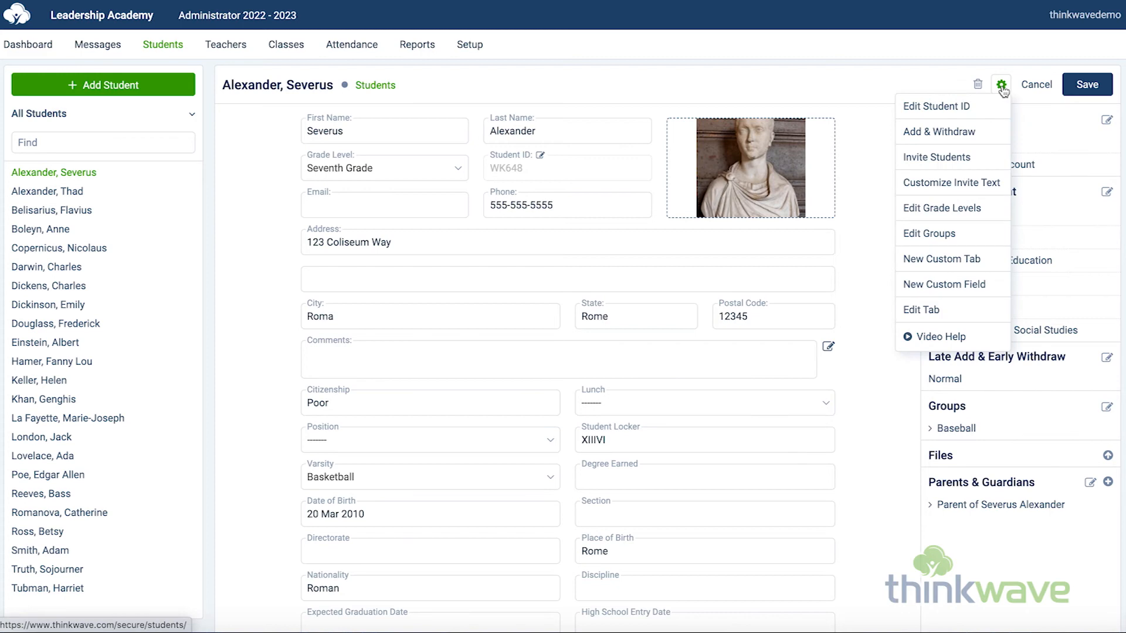
{"action": "left_click", "coordinate": [955, 271]}
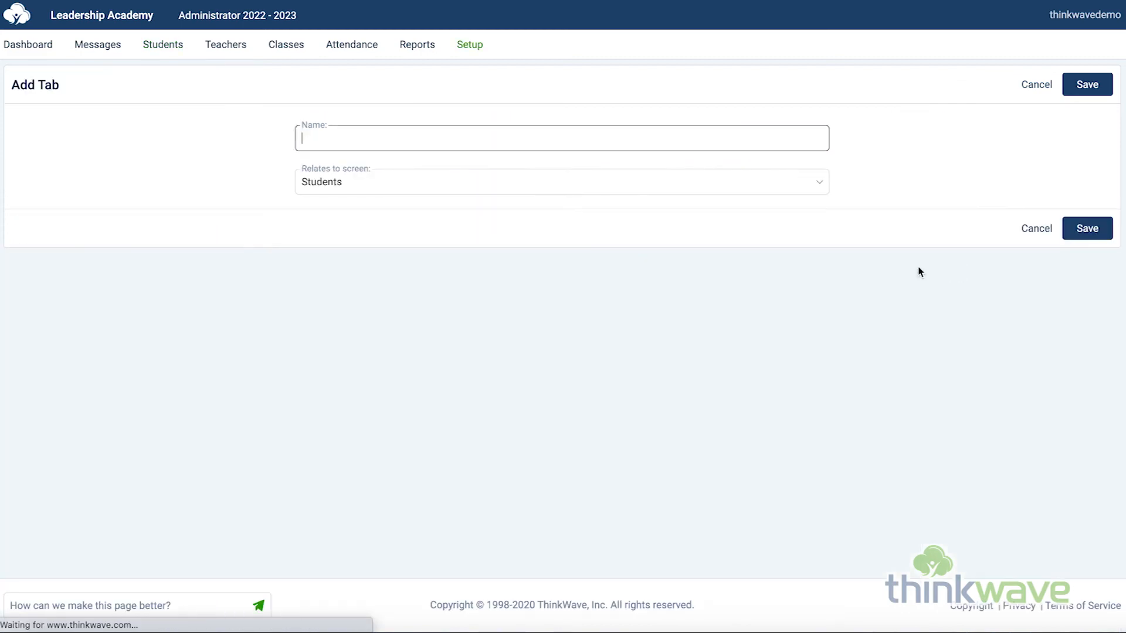
{"action": "left_click", "coordinate": [535, 191]}
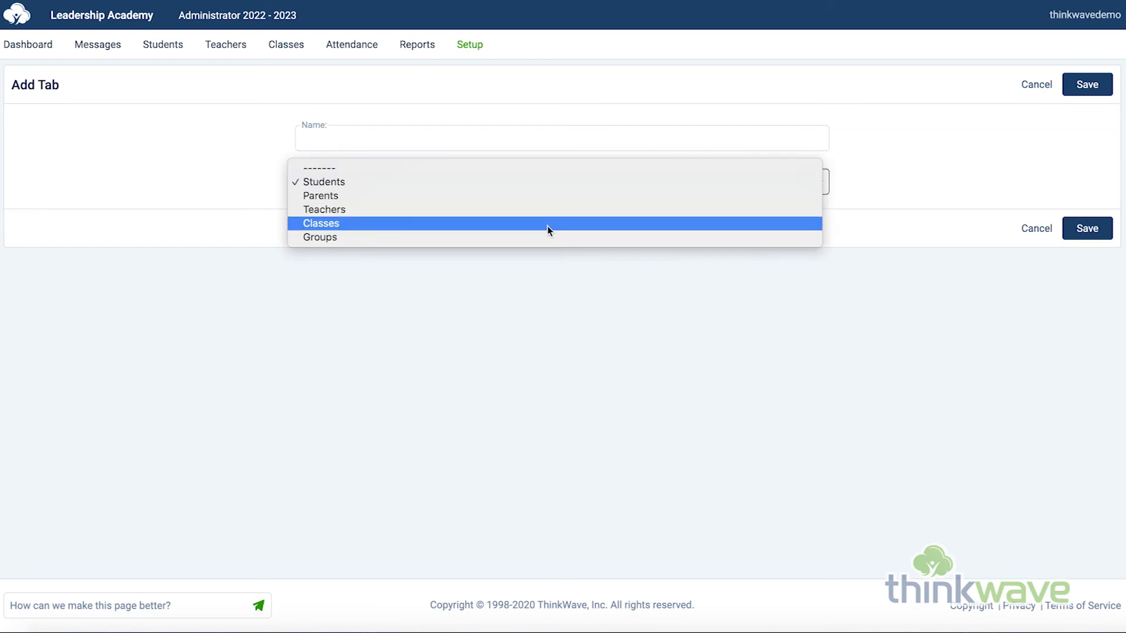
{"action": "left_click", "coordinate": [564, 182]}
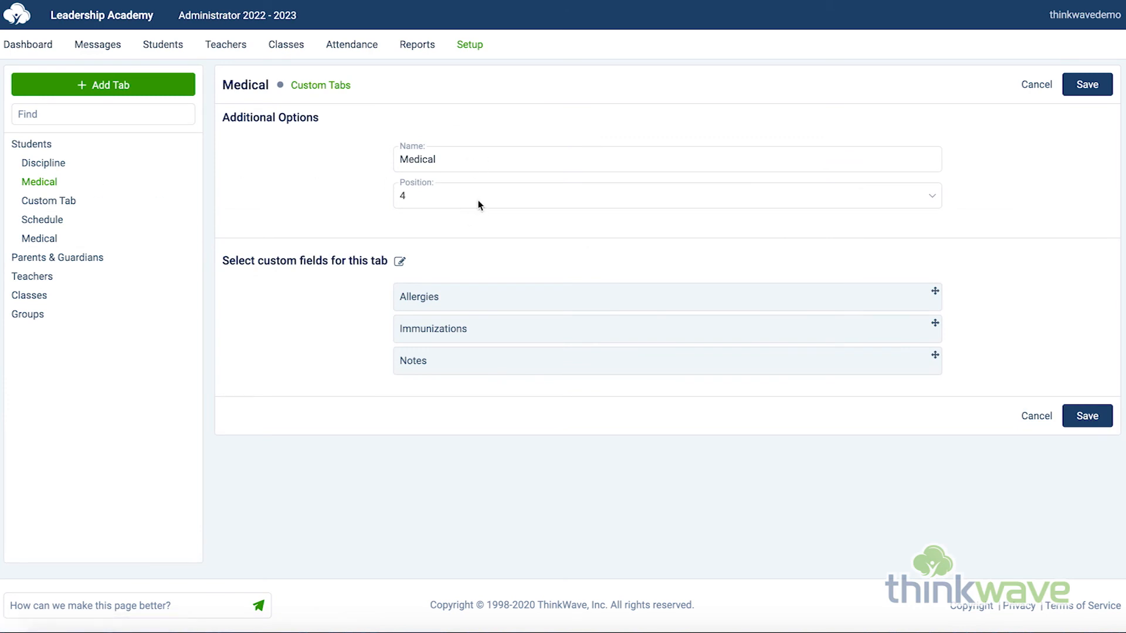
Step: Reorder a custom field on the Medical tab and go to the Setup page
{"action": "mouse_move", "coordinate": [497, 302]}
{"action": "left_mouse_down"}
{"action": "mouse_move", "coordinate": [496, 352]}
{"action": "mouse_move", "coordinate": [509, 293]}
{"action": "left_mouse_up"}
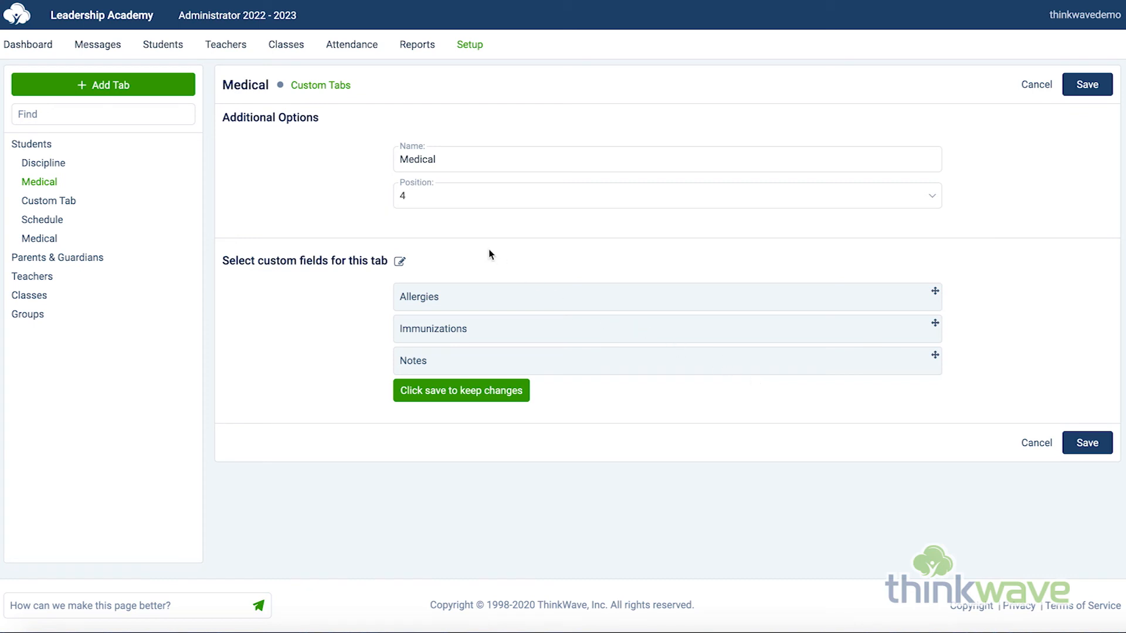
{"action": "left_click", "coordinate": [469, 50]}
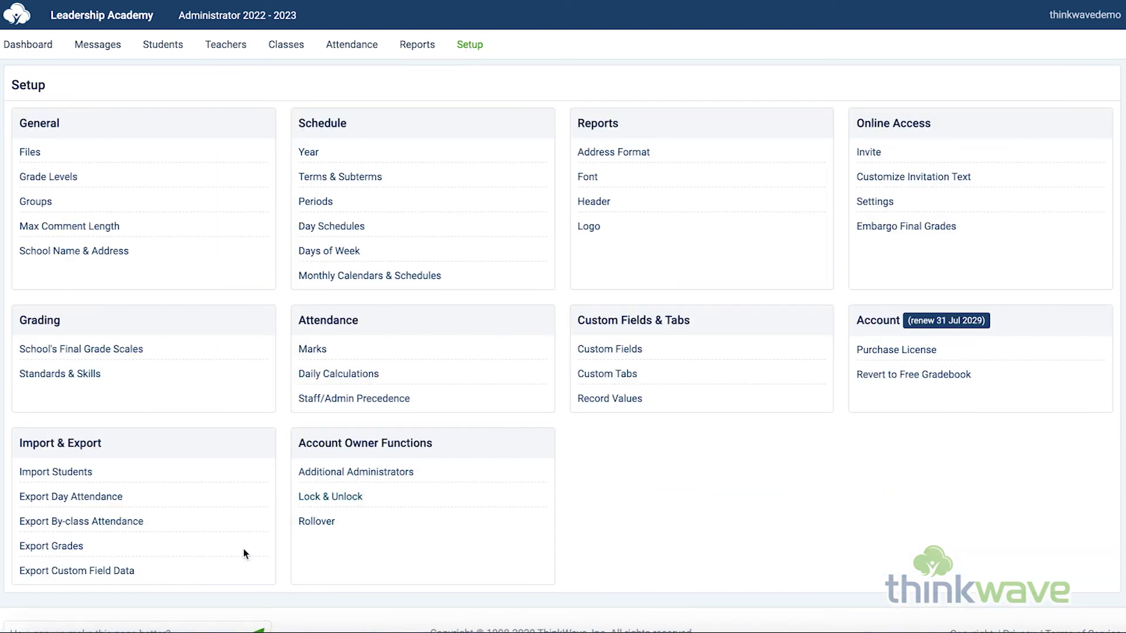
Step: Choose Export Custom Field Data under Setup and open the Parents & Guardians list
{"action": "left_click", "coordinate": [111, 572]}
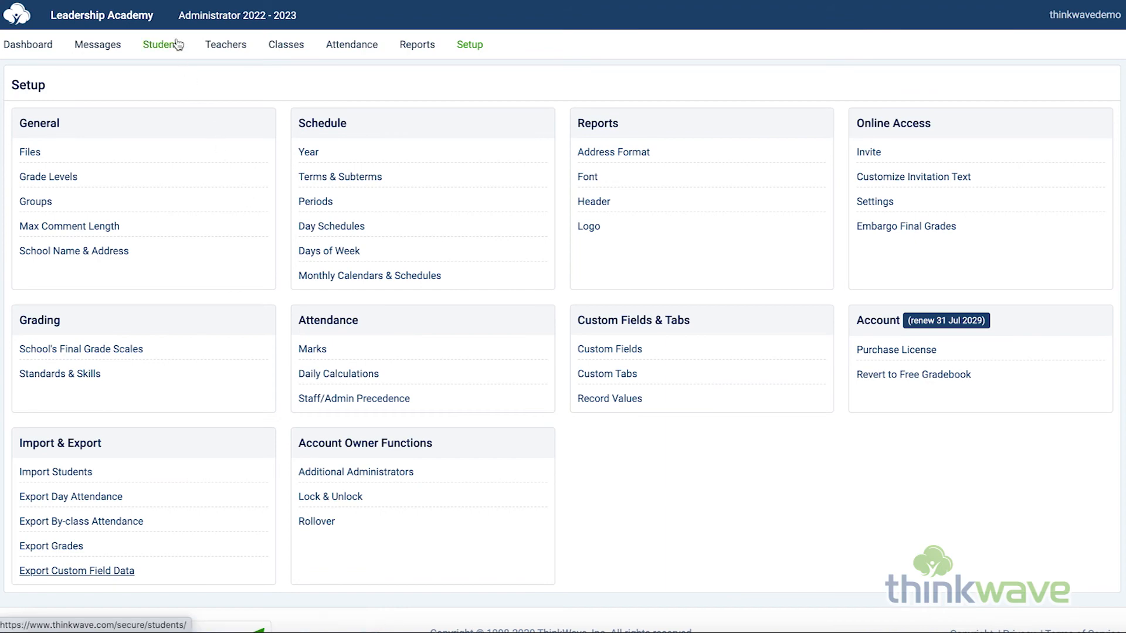
{"action": "mouse_move", "coordinate": [163, 46]}
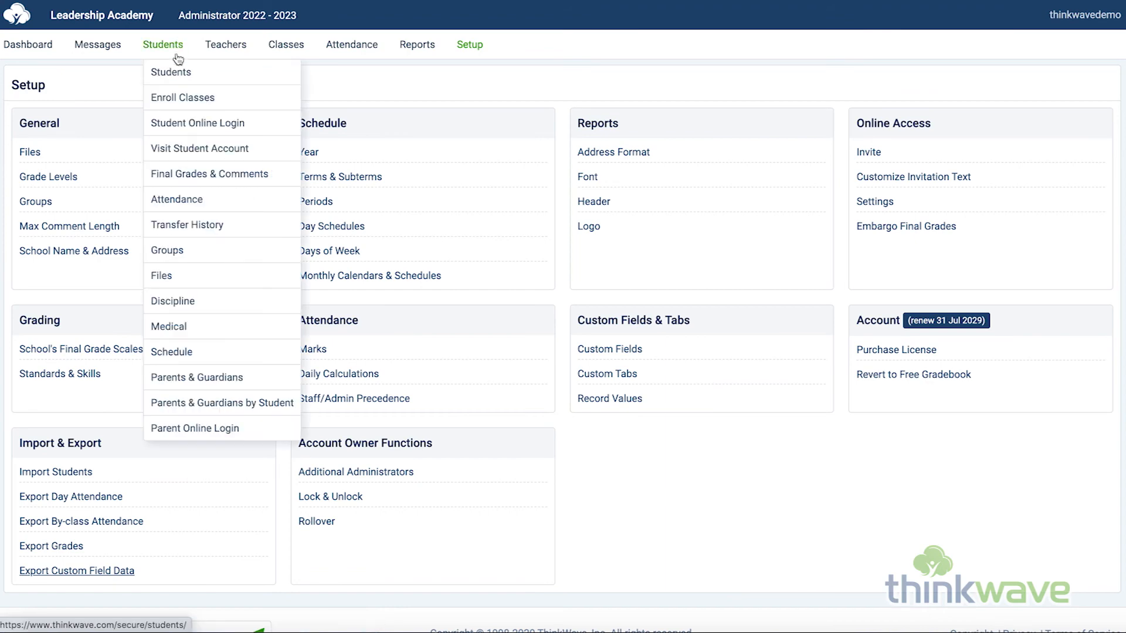
{"action": "left_click", "coordinate": [210, 378]}
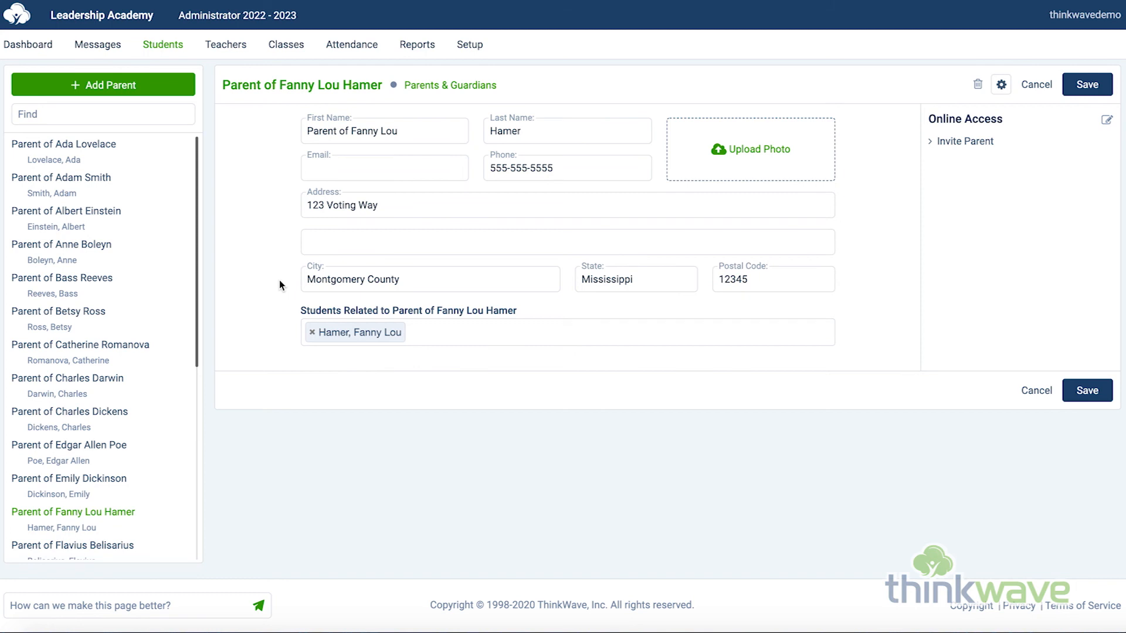
Step: Start adding a new parent, browse the related students list, and cancel the form
{"action": "left_click", "coordinate": [111, 92]}
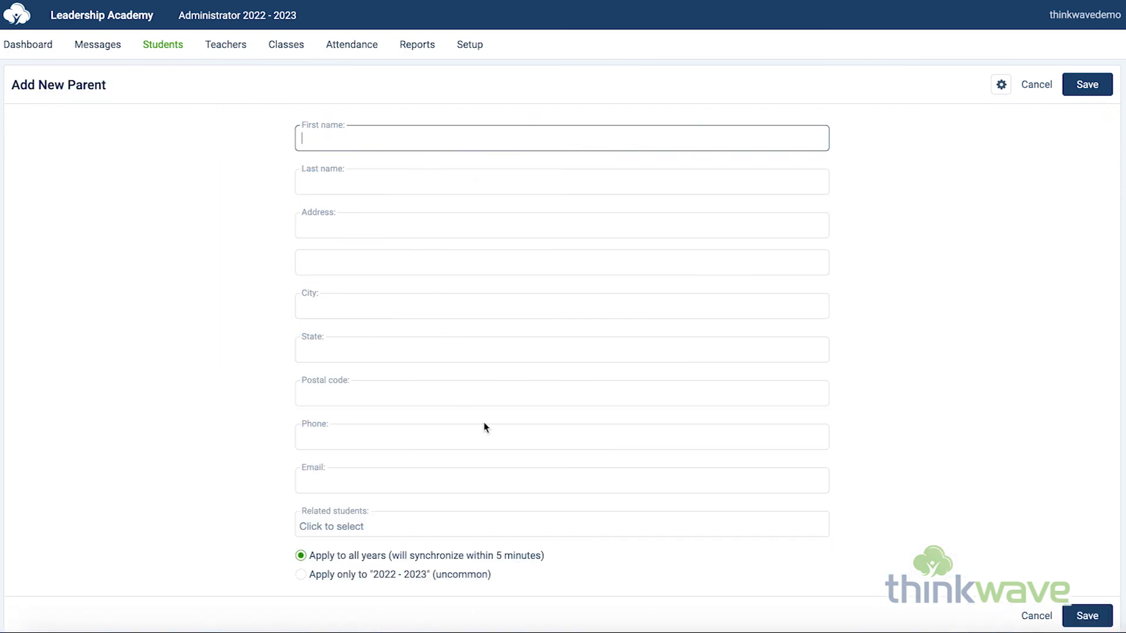
{"action": "left_click", "coordinate": [463, 529]}
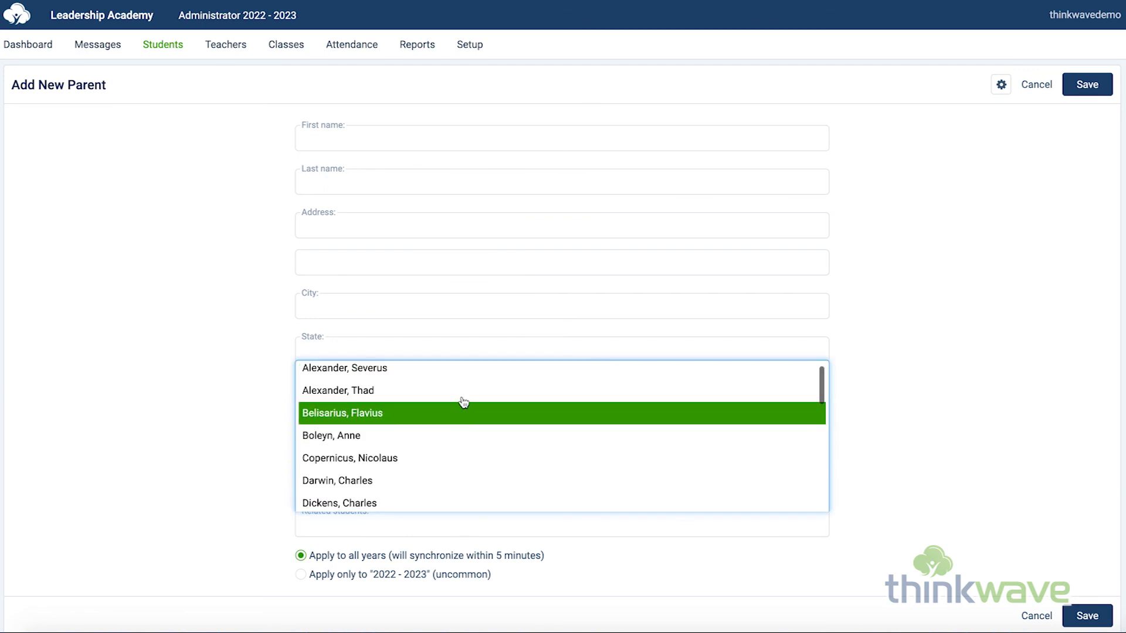
{"action": "left_click", "coordinate": [245, 460]}
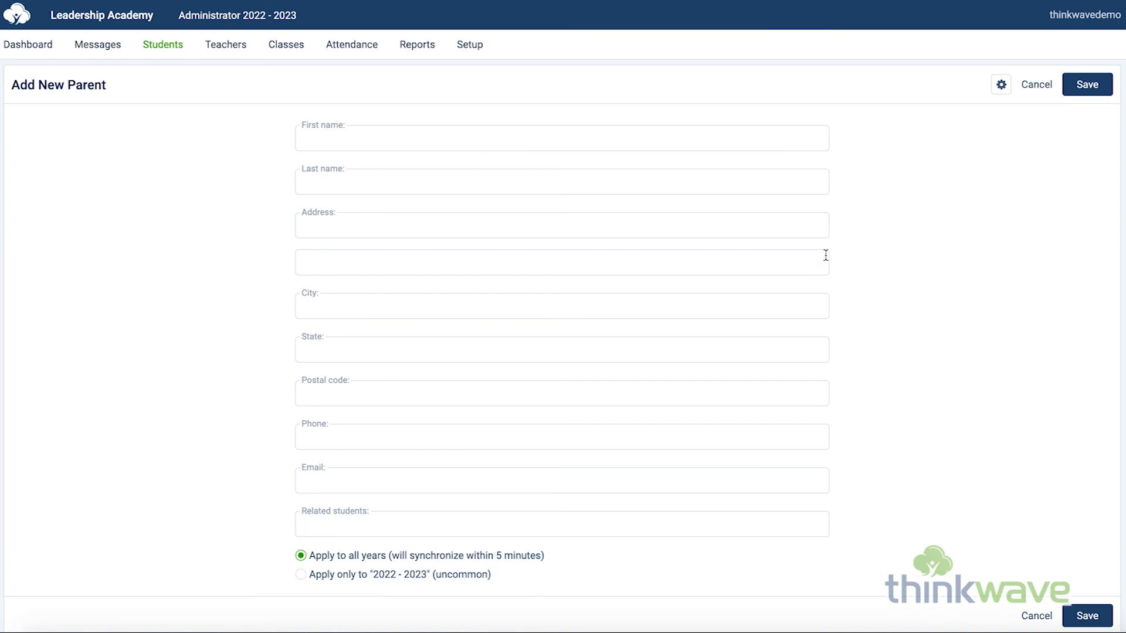
{"action": "left_click", "coordinate": [1034, 94]}
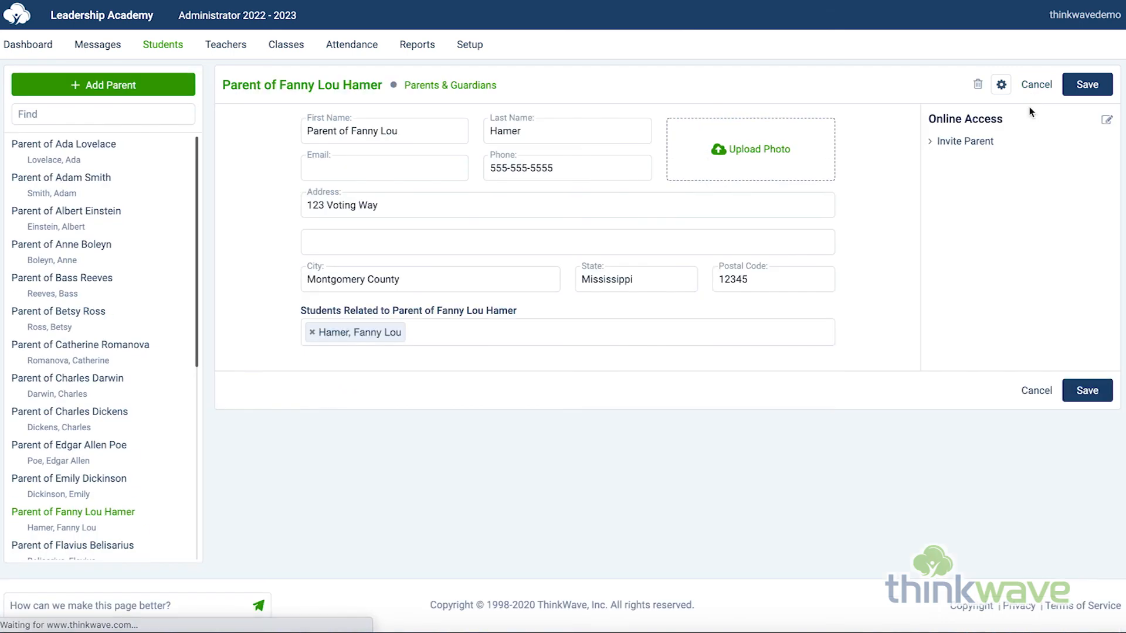
Step: Open the Invite Parent option for the selected parent record
{"action": "left_click", "coordinate": [975, 146]}
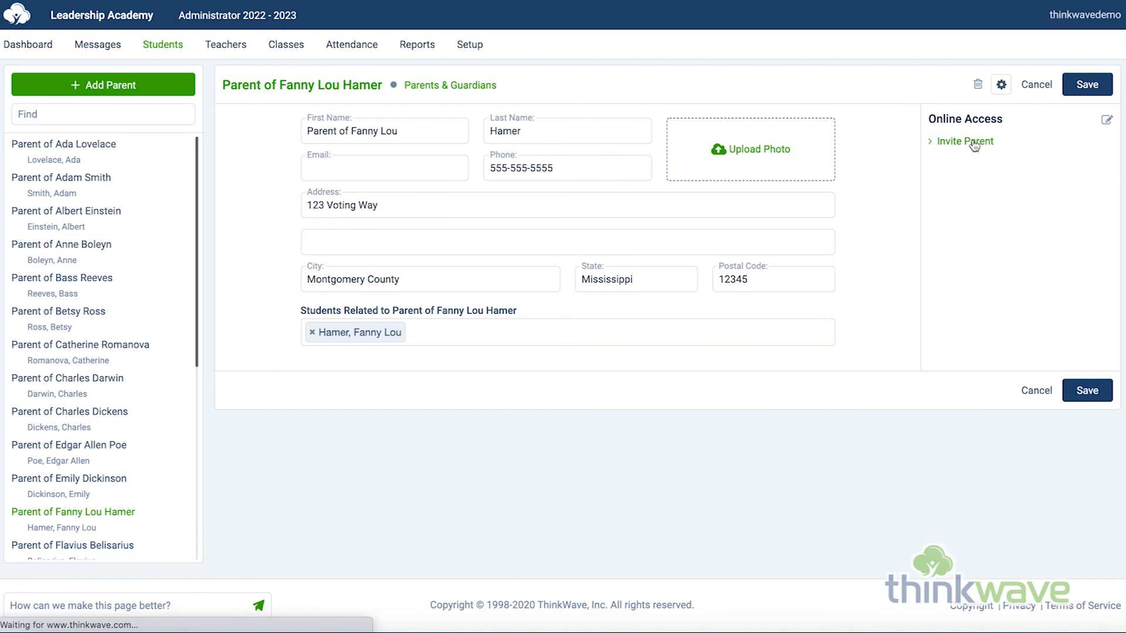